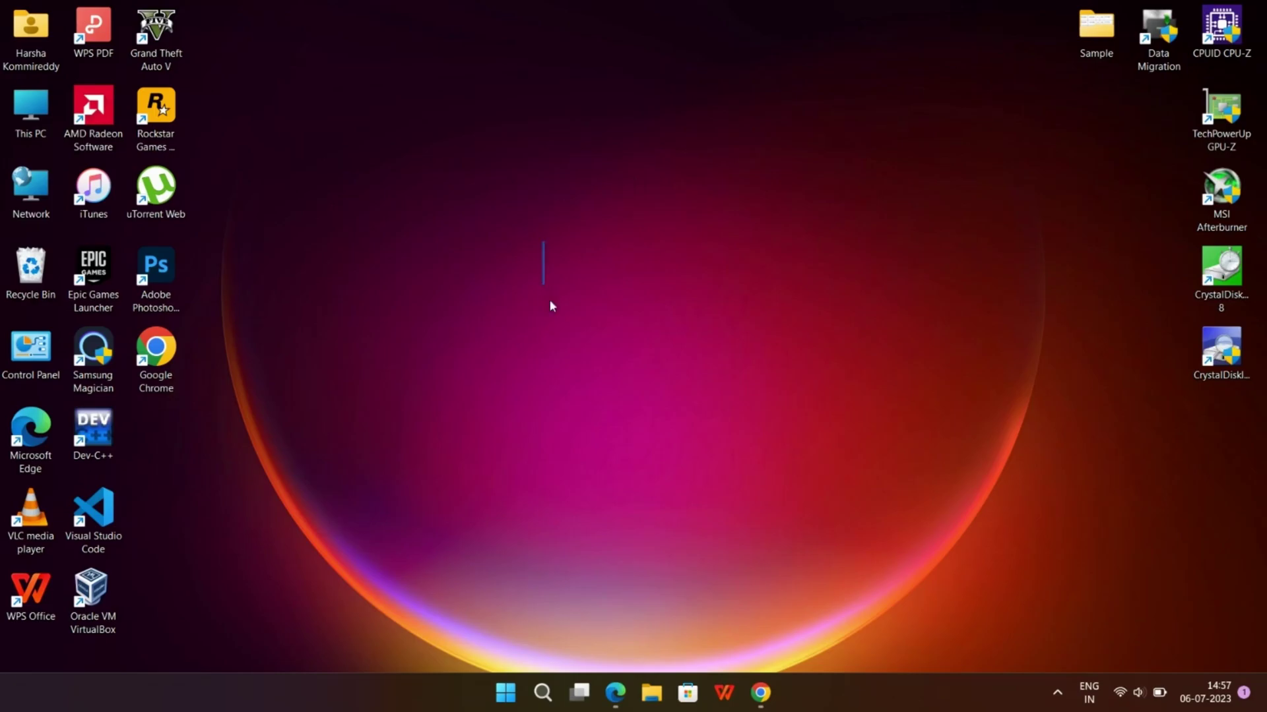
Step: Restore the Chrome window showing the MiniTool Partition Wizard Free 12.7 page on partitionwizard.com
{"action": "left_click", "coordinate": [499, 693]}
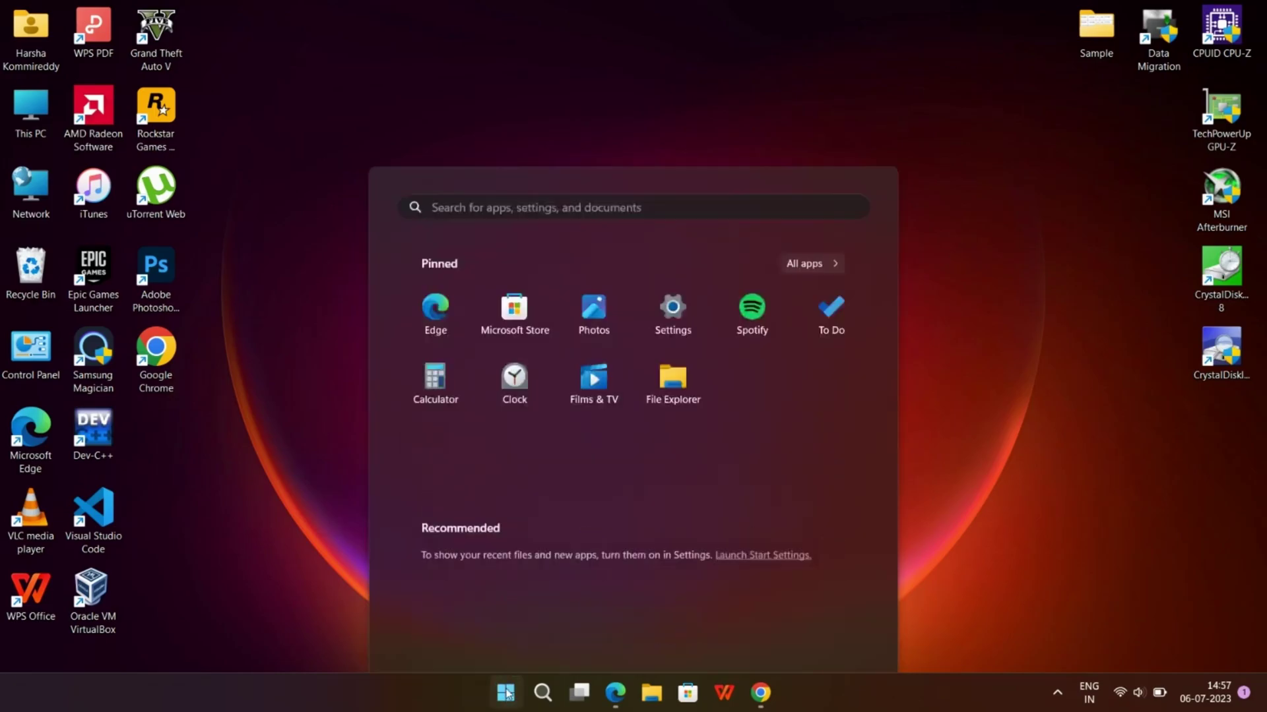
{"action": "left_click", "coordinate": [488, 707]}
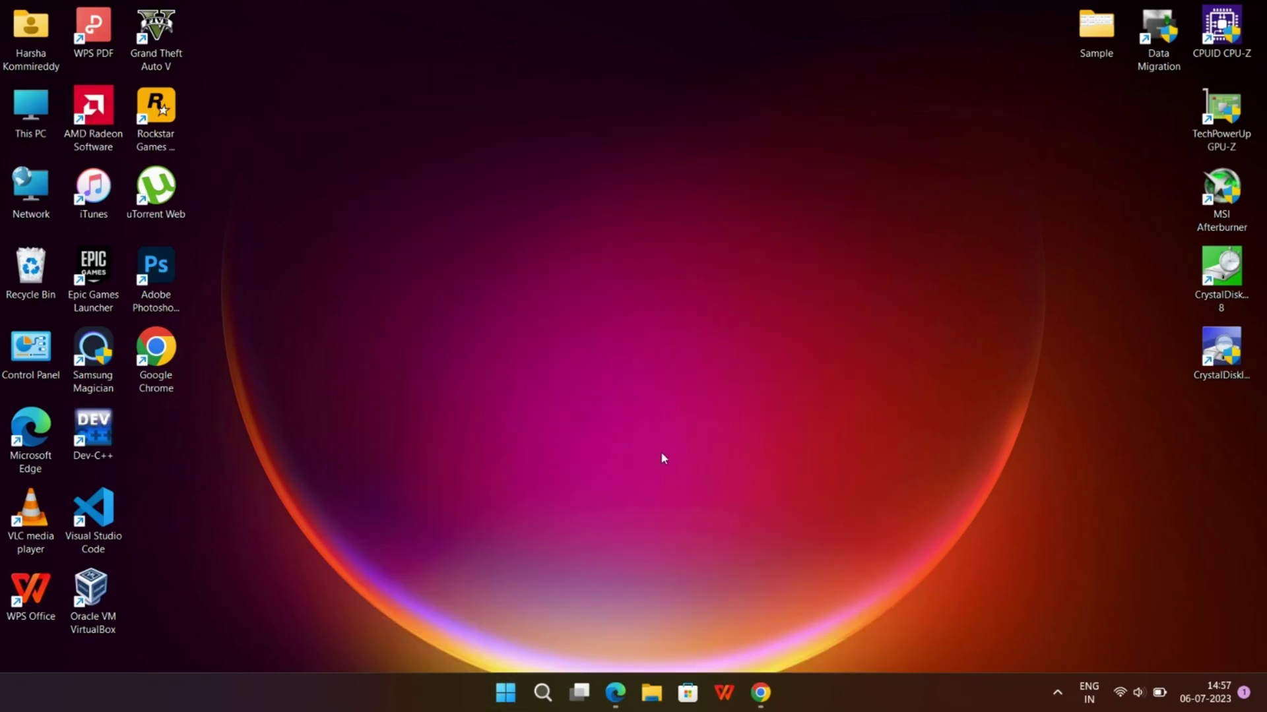
{"action": "left_click", "coordinate": [758, 692]}
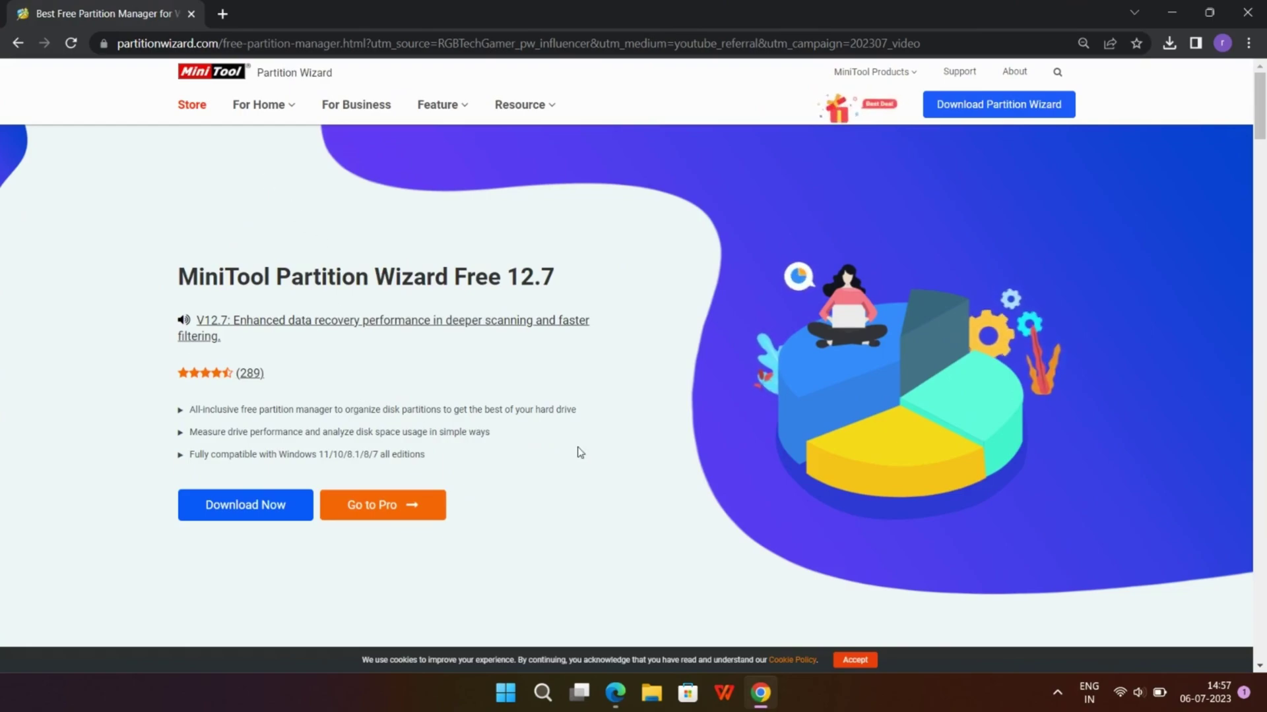
{"action": "scroll", "coordinate": [579, 452], "scroll_direction": "down", "scroll_amount": 4}
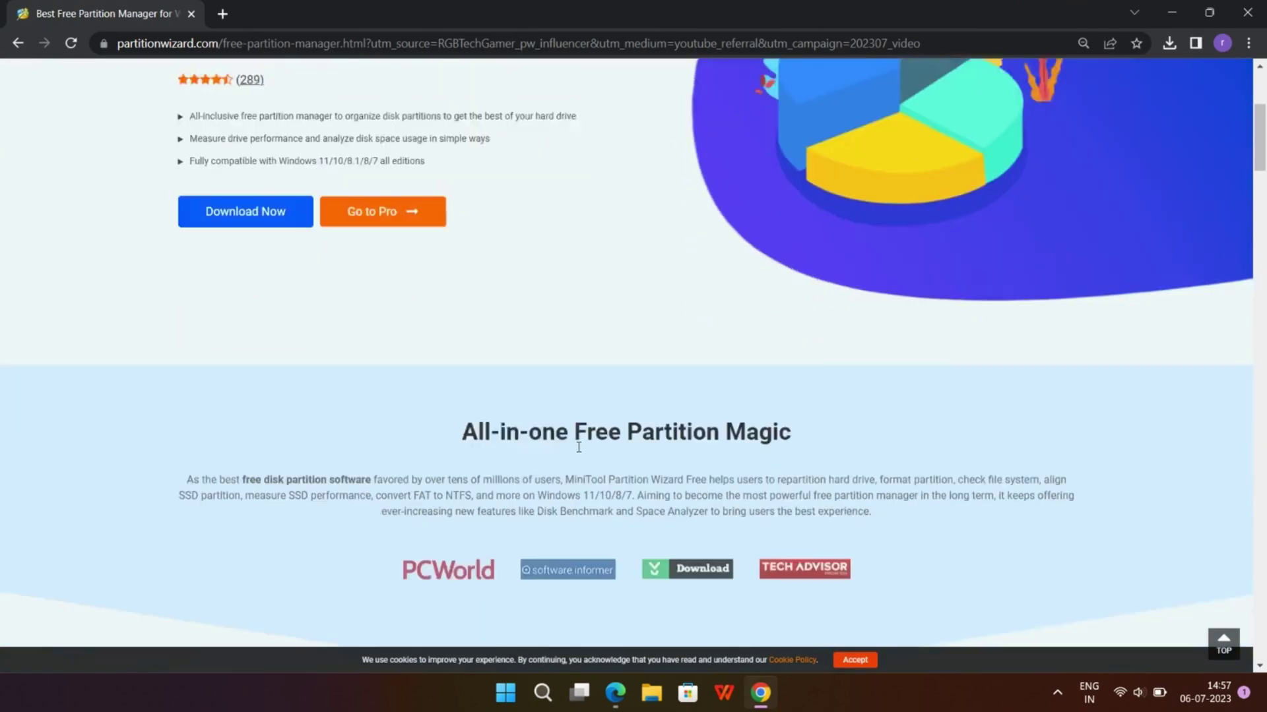
{"action": "scroll", "coordinate": [580, 453], "scroll_direction": "down", "scroll_amount": 4}
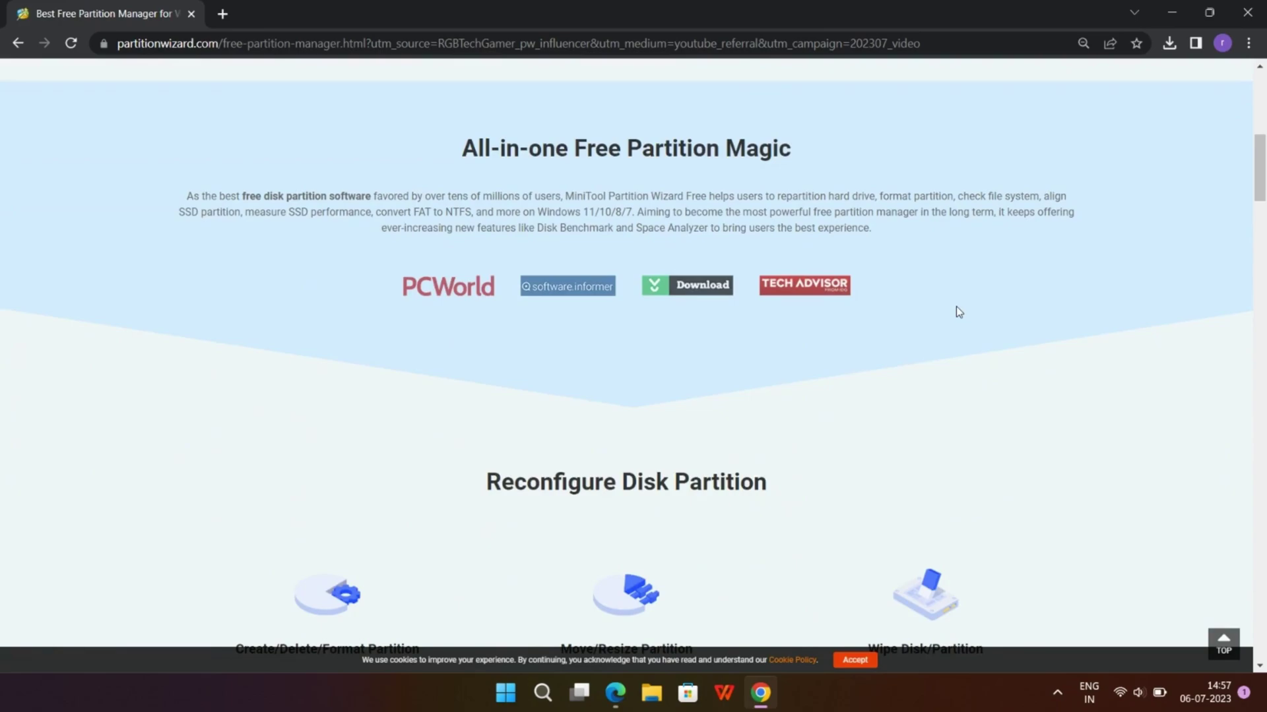
{"action": "scroll", "coordinate": [660, 376], "scroll_direction": "down", "scroll_amount": 5}
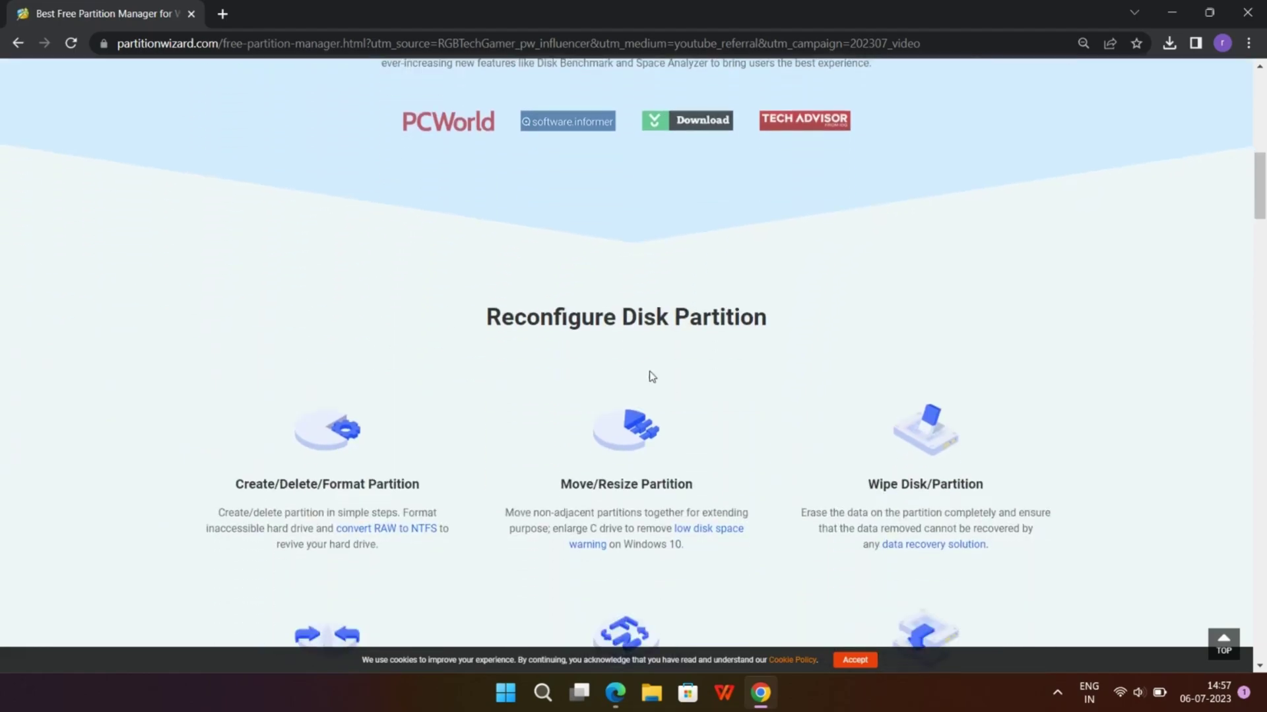
{"action": "scroll", "coordinate": [620, 271], "scroll_direction": "down", "scroll_amount": 2}
{"action": "scroll", "coordinate": [620, 271], "scroll_direction": "up", "scroll_amount": 2}
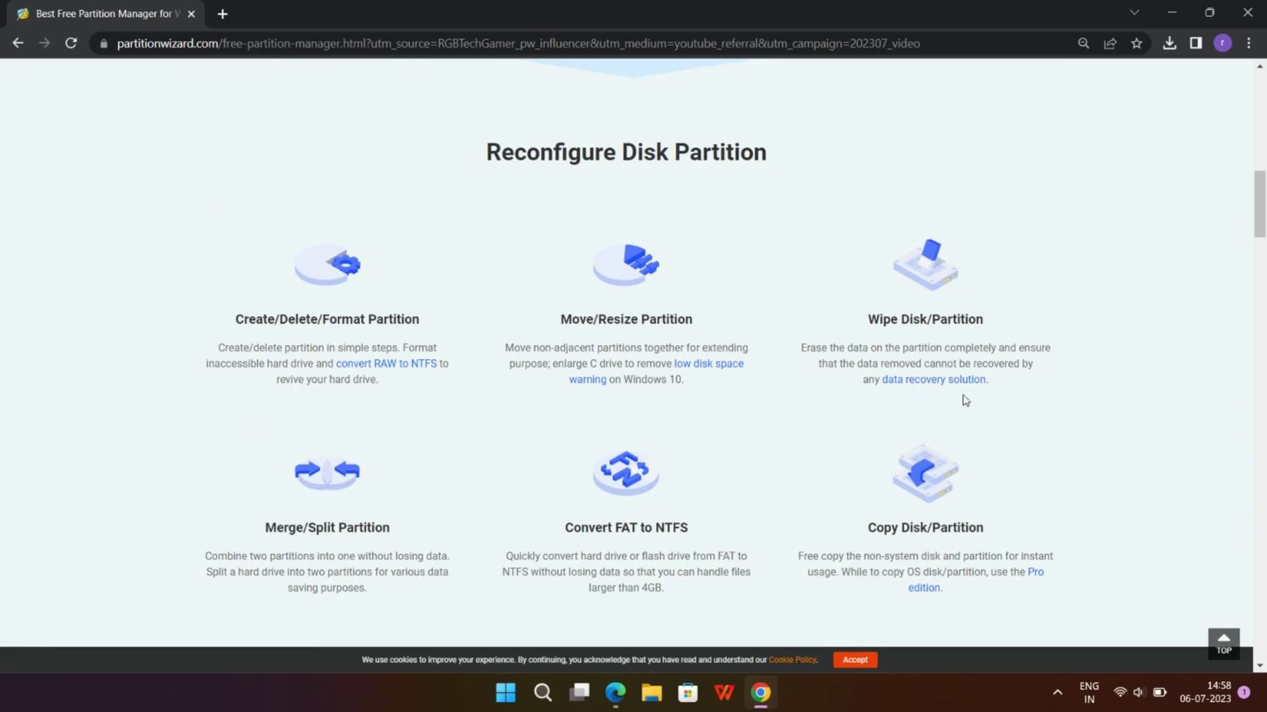
{"action": "scroll", "coordinate": [300, 492], "scroll_direction": "down", "scroll_amount": 1}
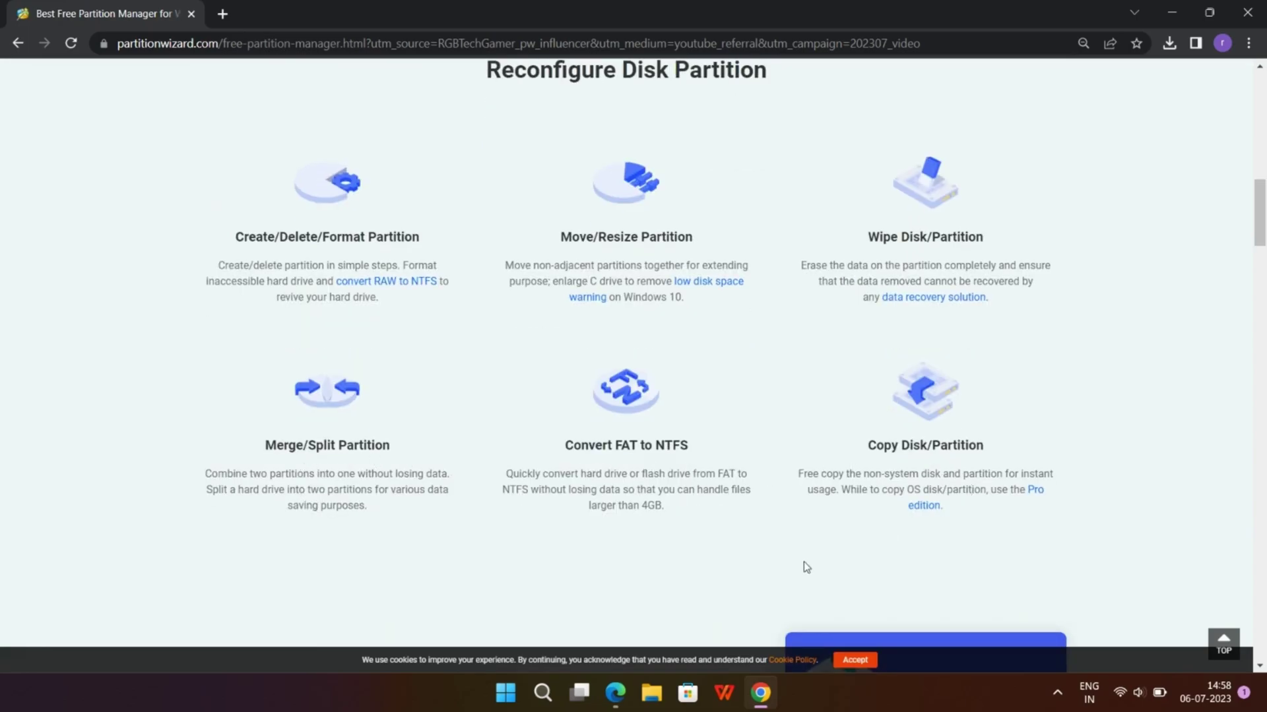
{"action": "scroll", "coordinate": [805, 567], "scroll_direction": "down", "scroll_amount": 6}
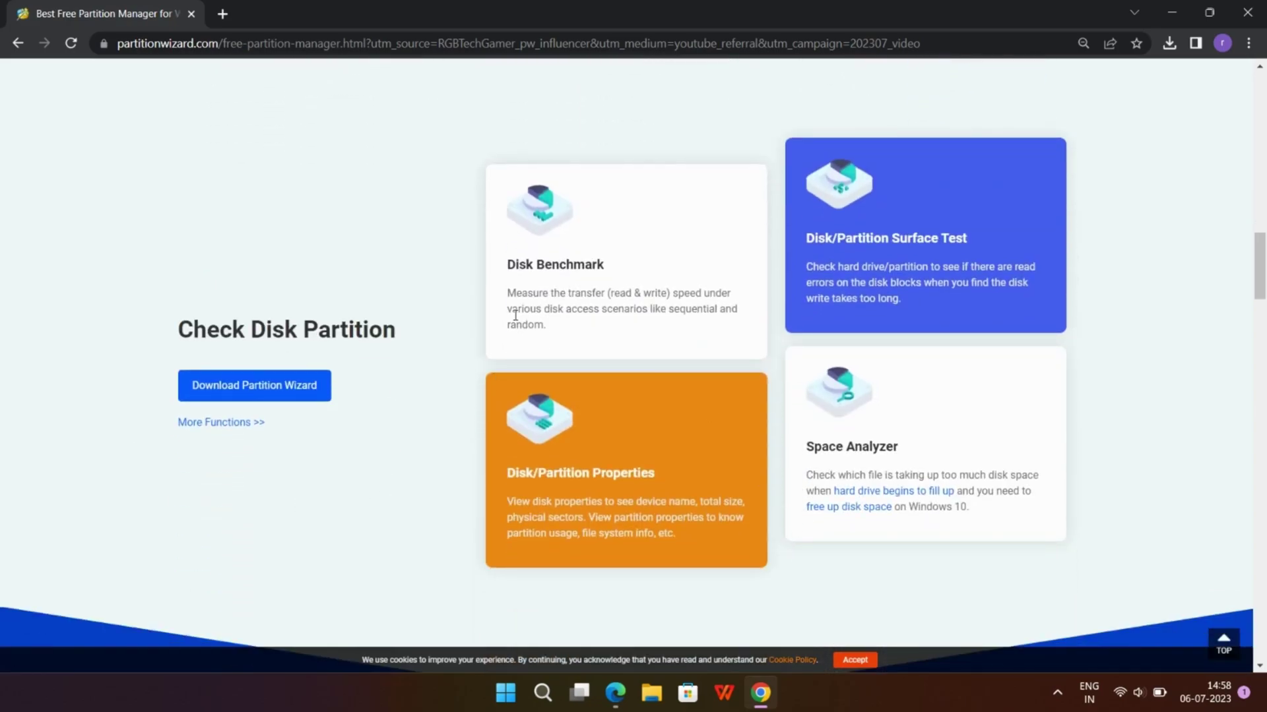
{"action": "scroll", "coordinate": [772, 458], "scroll_direction": "up", "scroll_amount": 15}
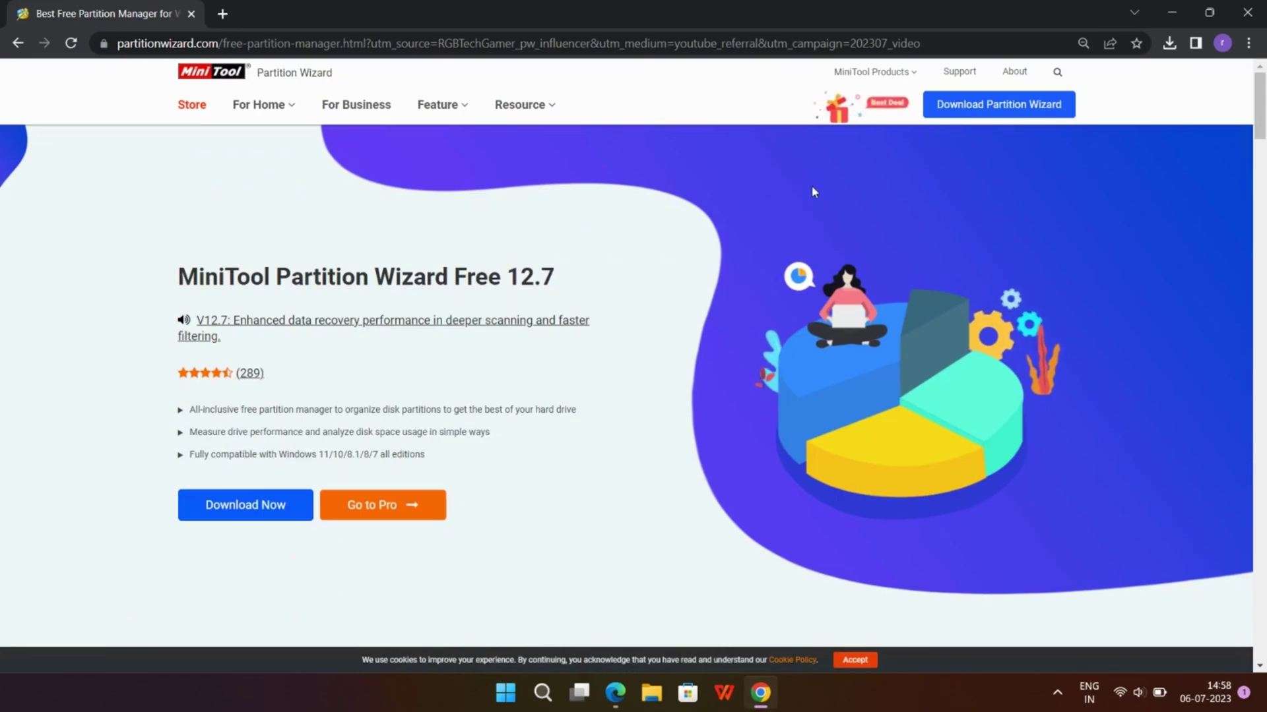
{"action": "scroll", "coordinate": [812, 416], "scroll_direction": "down", "scroll_amount": 5}
{"action": "scroll", "coordinate": [812, 416], "scroll_direction": "up", "scroll_amount": 5}
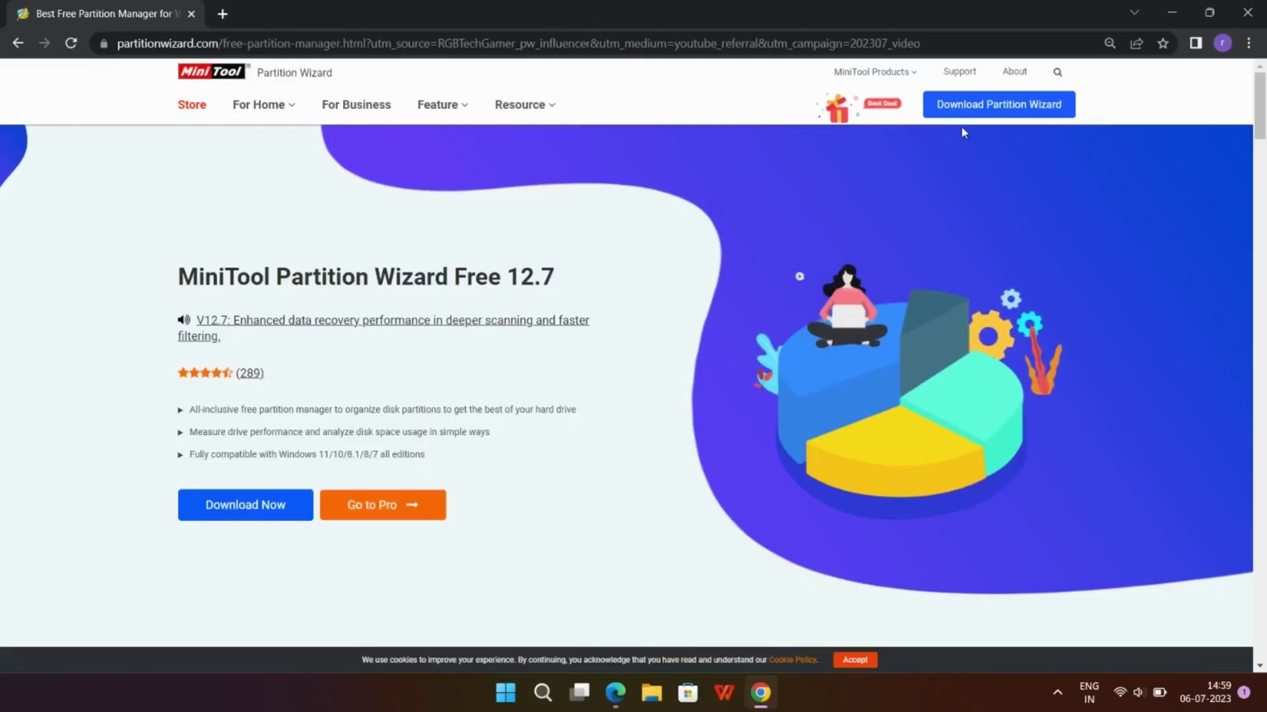
Step: Reveal the Free, Pro and Server edition choices under Download Partition Wizard
{"action": "mouse_move", "coordinate": [979, 112]}
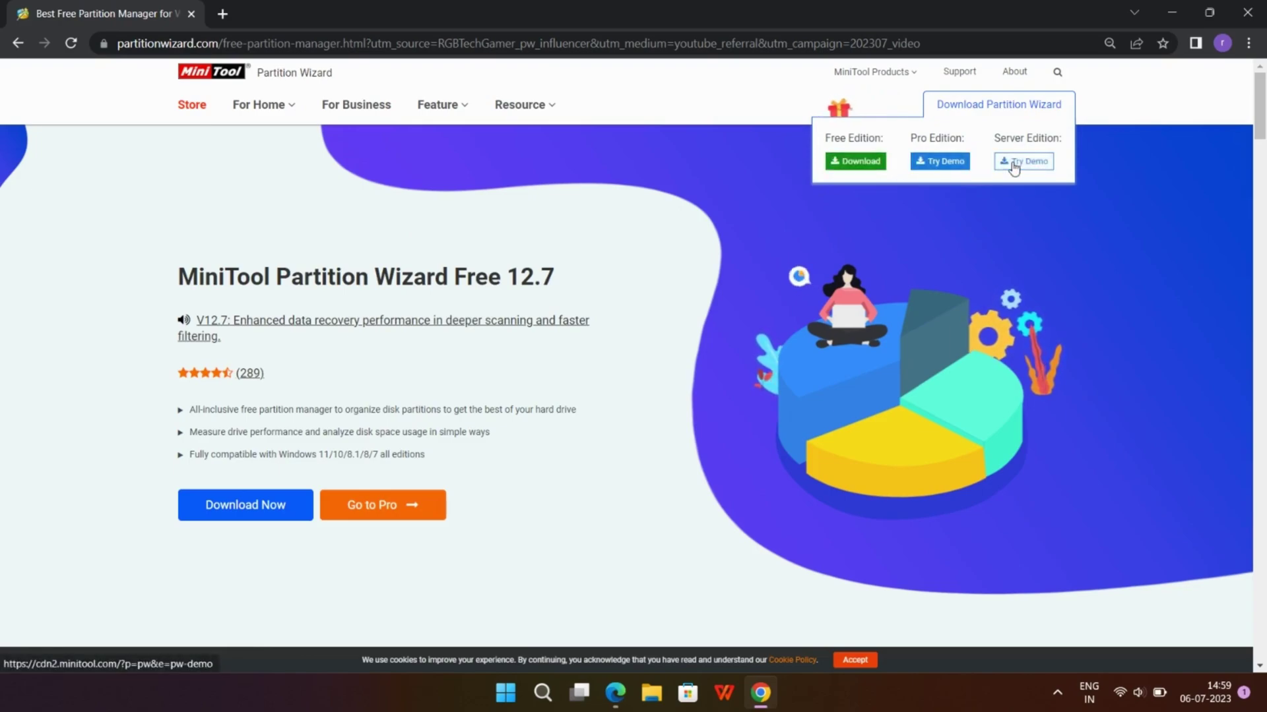
Step: Download the Free Edition installer pw1207-free-online.exe and show it in the Downloads folder
{"action": "left_click", "coordinate": [855, 162]}
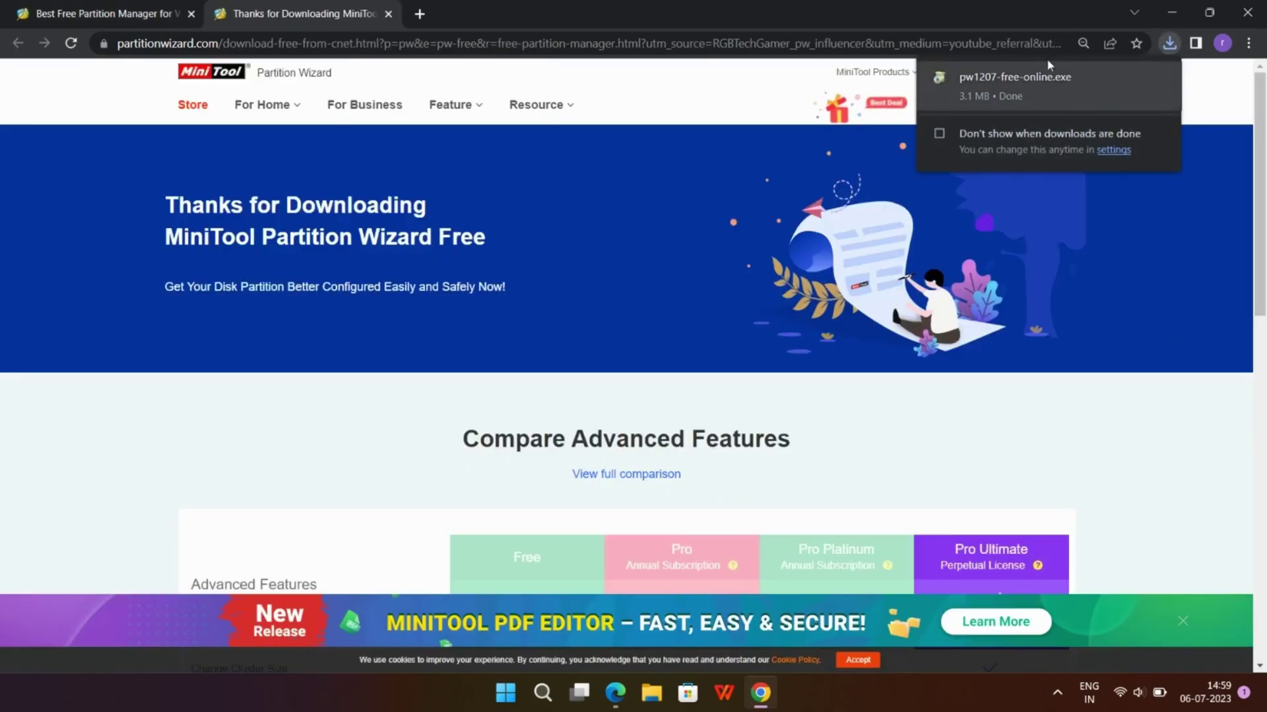
{"action": "left_click", "coordinate": [1130, 79]}
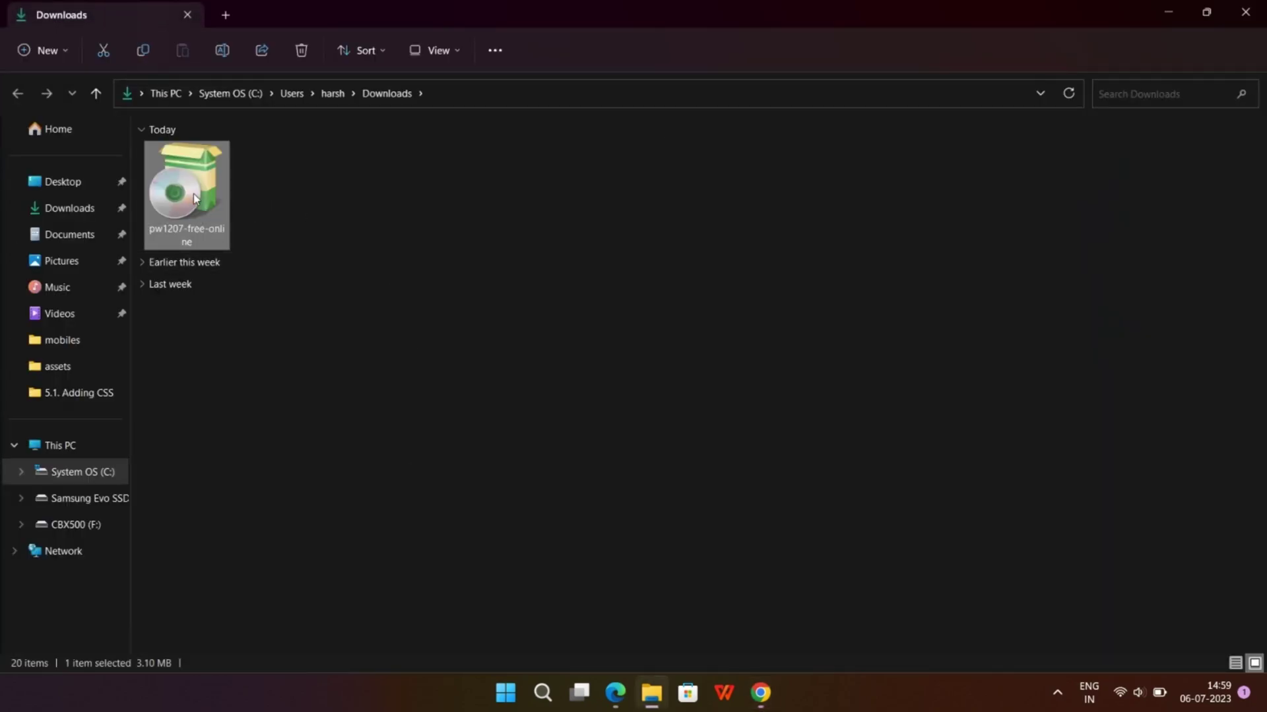
Step: Run pw1207-free-online and accept the default setup language
{"action": "double_click", "coordinate": [195, 200]}
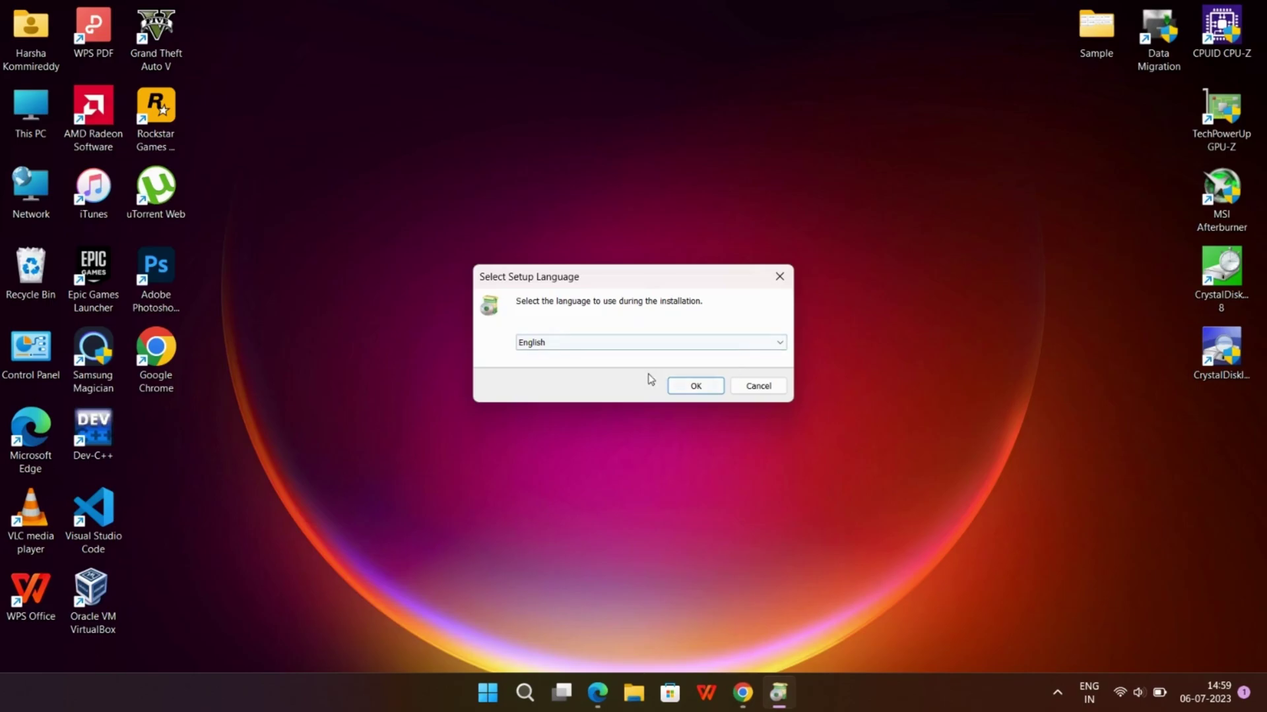
{"action": "left_click", "coordinate": [683, 384]}
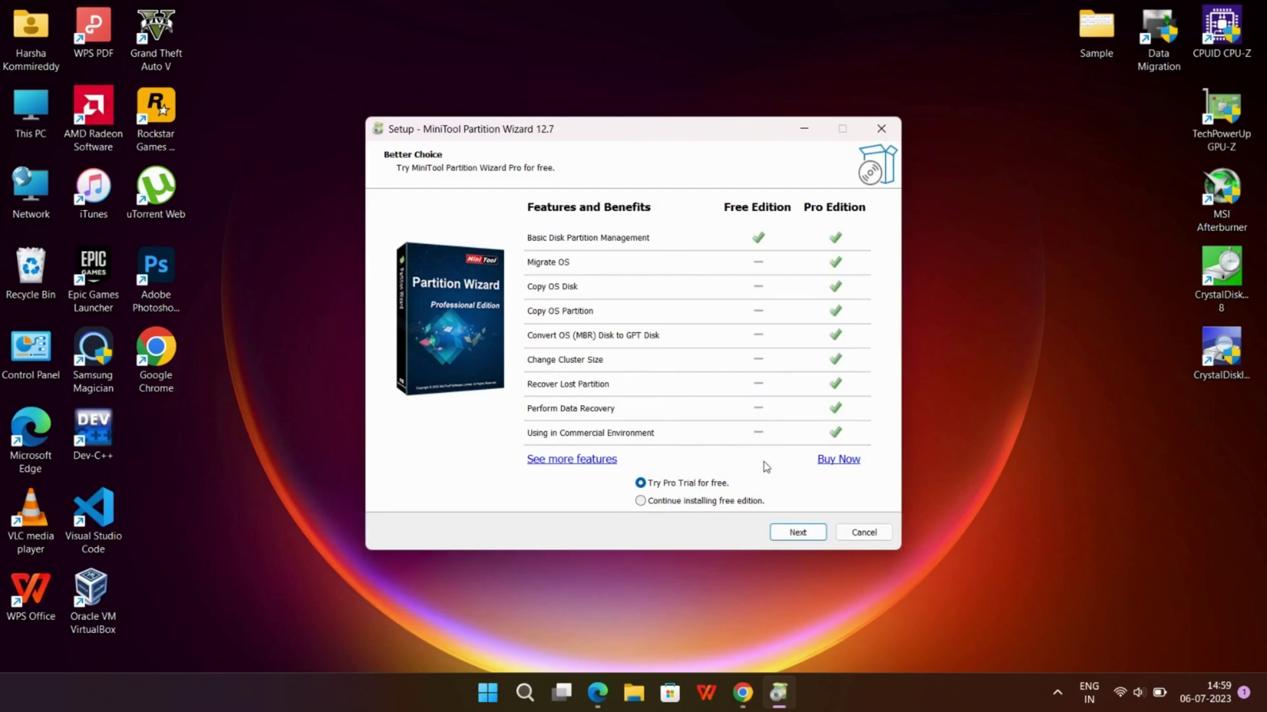
Step: Install Partition Wizard 12.7 without ShadowMaker Free into the existing default folder, then launch it
{"action": "left_click", "coordinate": [799, 534]}
{"action": "left_click", "coordinate": [531, 281]}
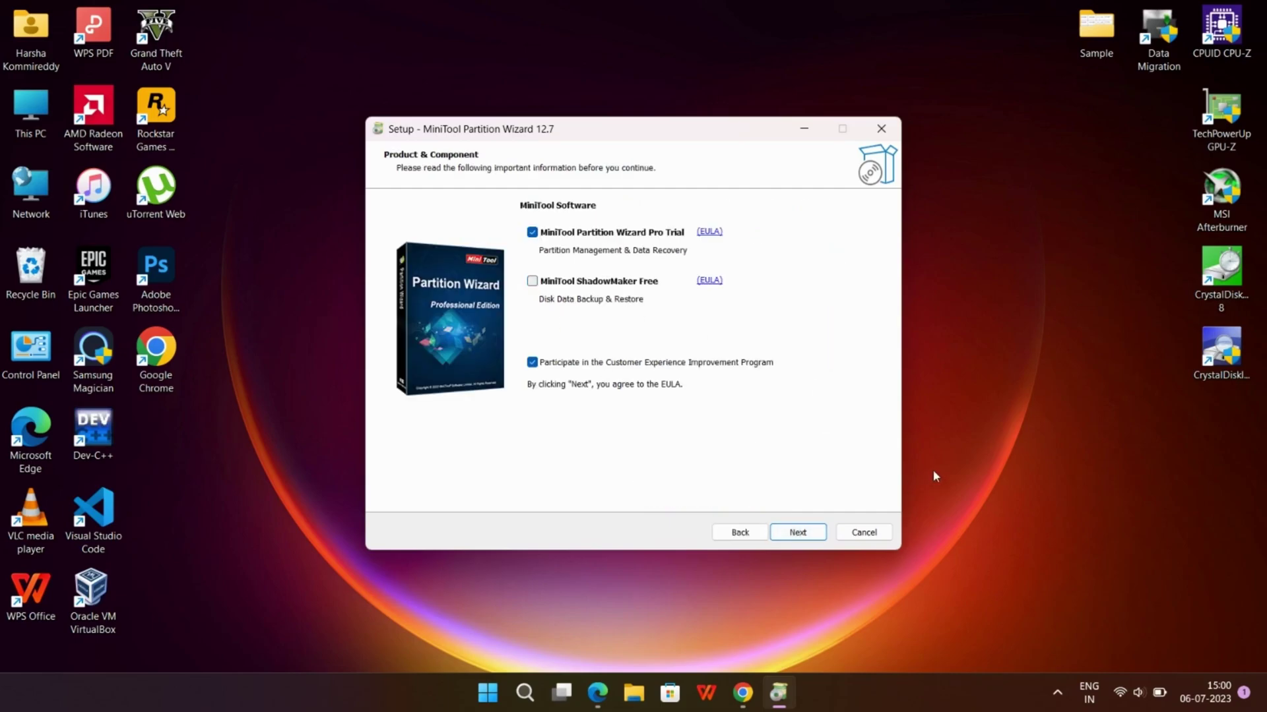
{"action": "left_click", "coordinate": [811, 536]}
{"action": "left_click", "coordinate": [808, 534]}
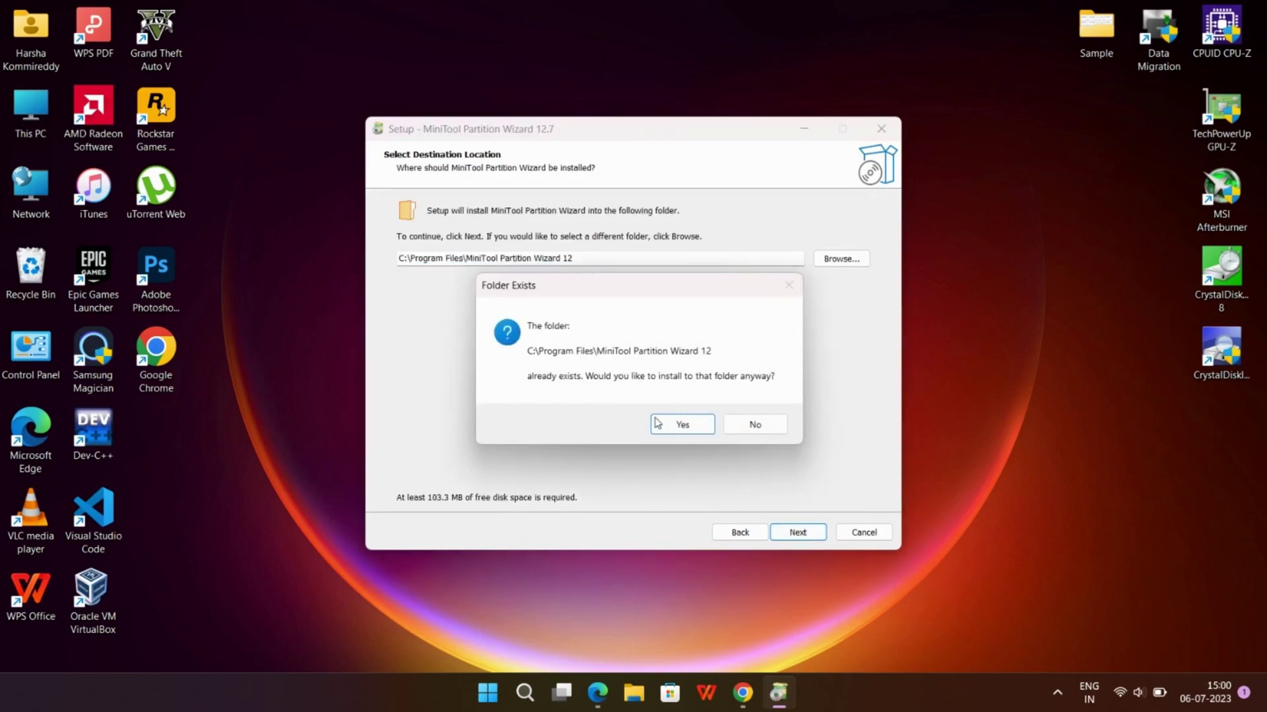
{"action": "left_click", "coordinate": [663, 421]}
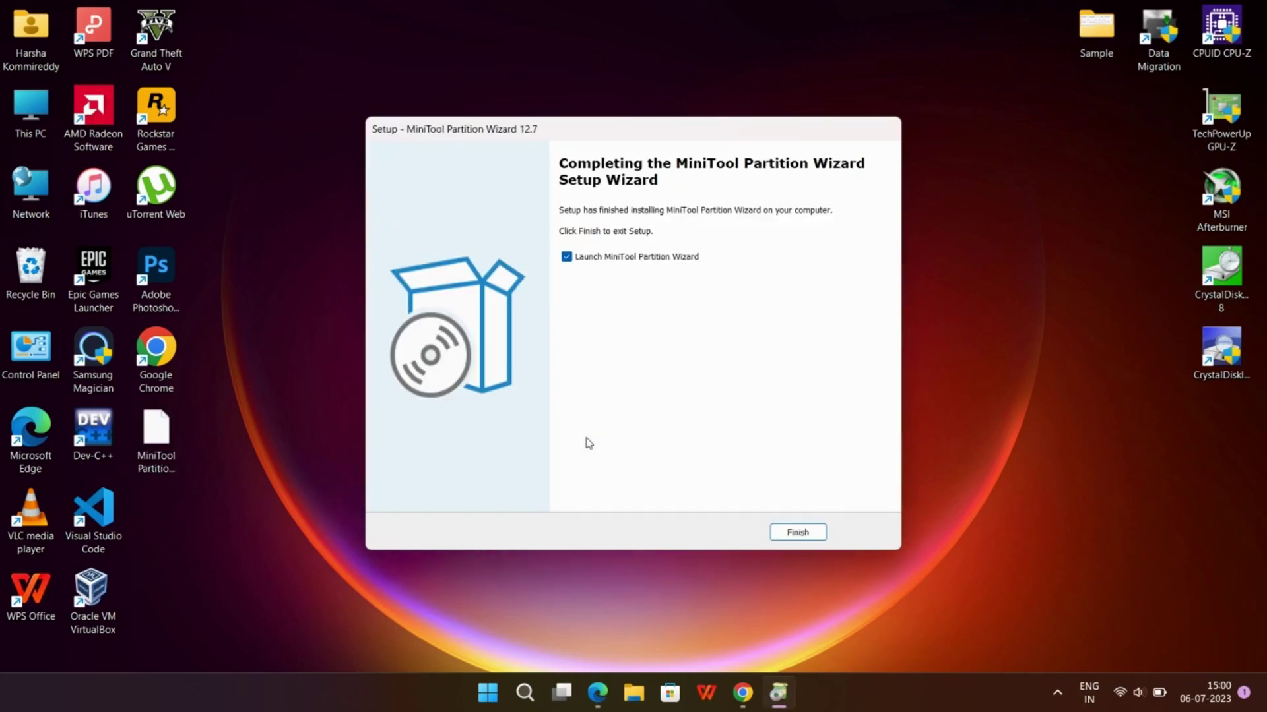
{"action": "left_click", "coordinate": [785, 538]}
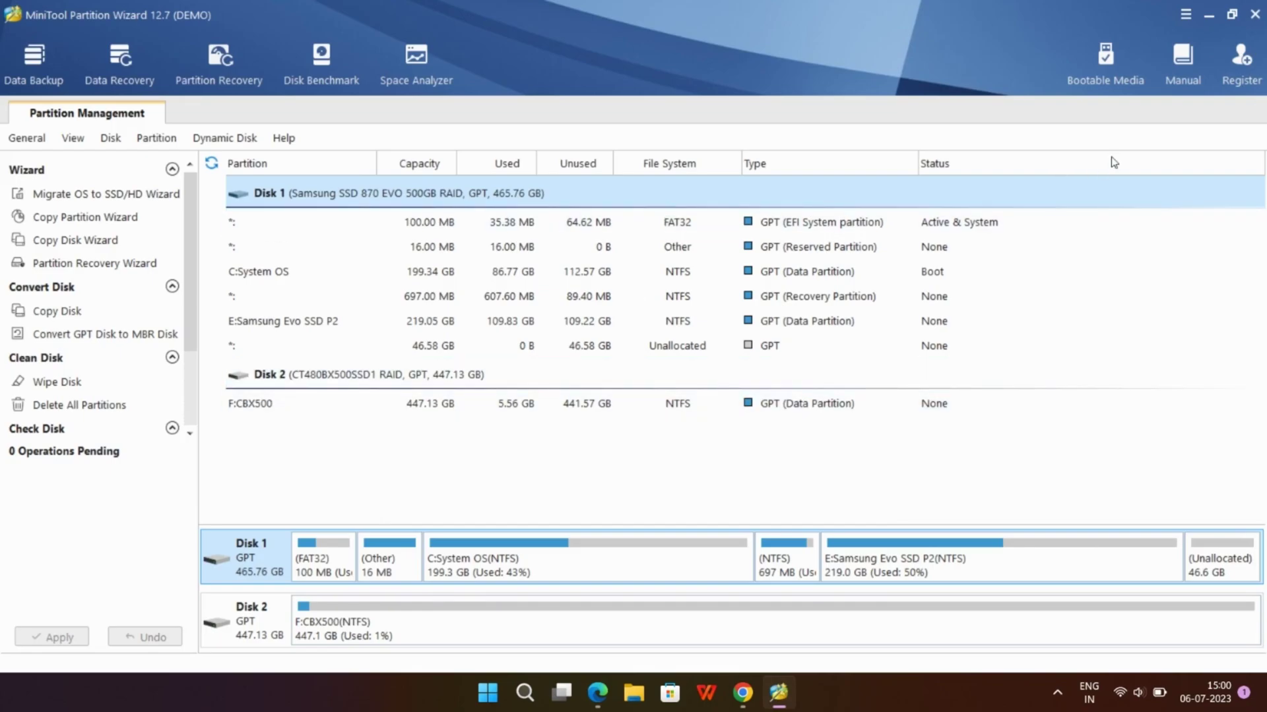
{"action": "left_click", "coordinate": [1234, 17]}
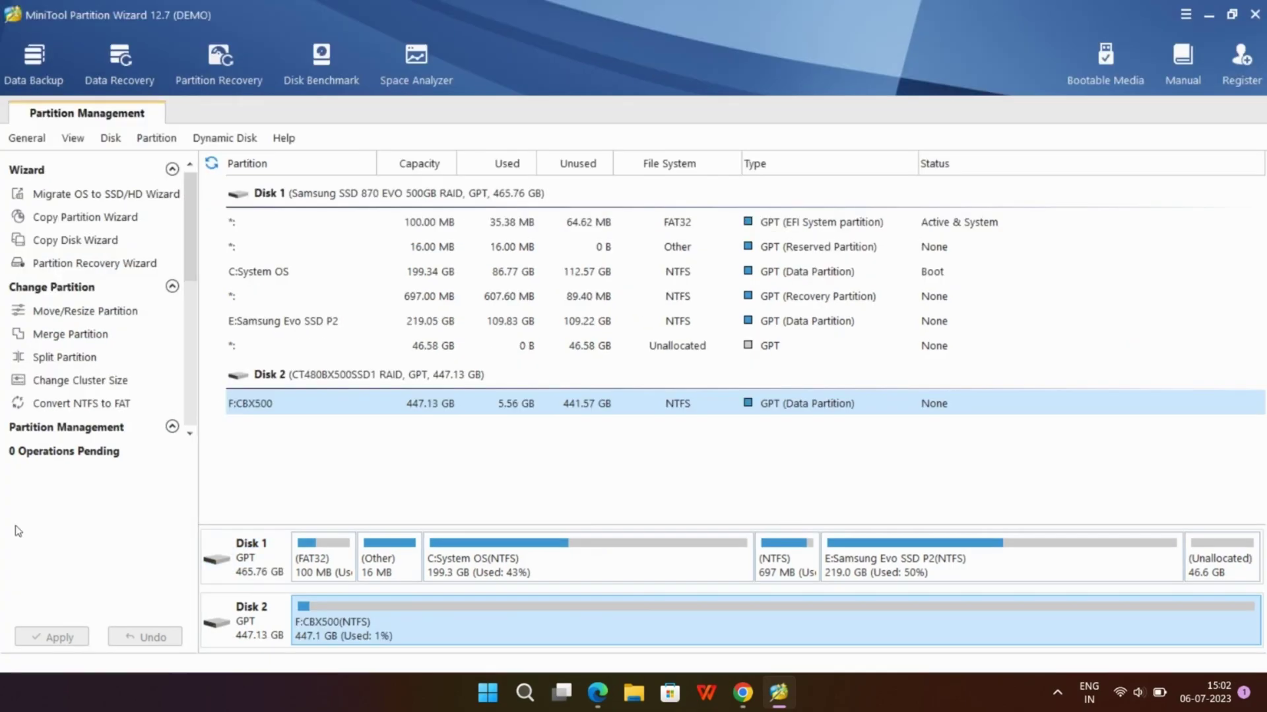
{"action": "scroll", "coordinate": [184, 361], "scroll_direction": "down", "scroll_amount": 5}
{"action": "scroll", "coordinate": [185, 361], "scroll_direction": "down", "scroll_amount": 4}
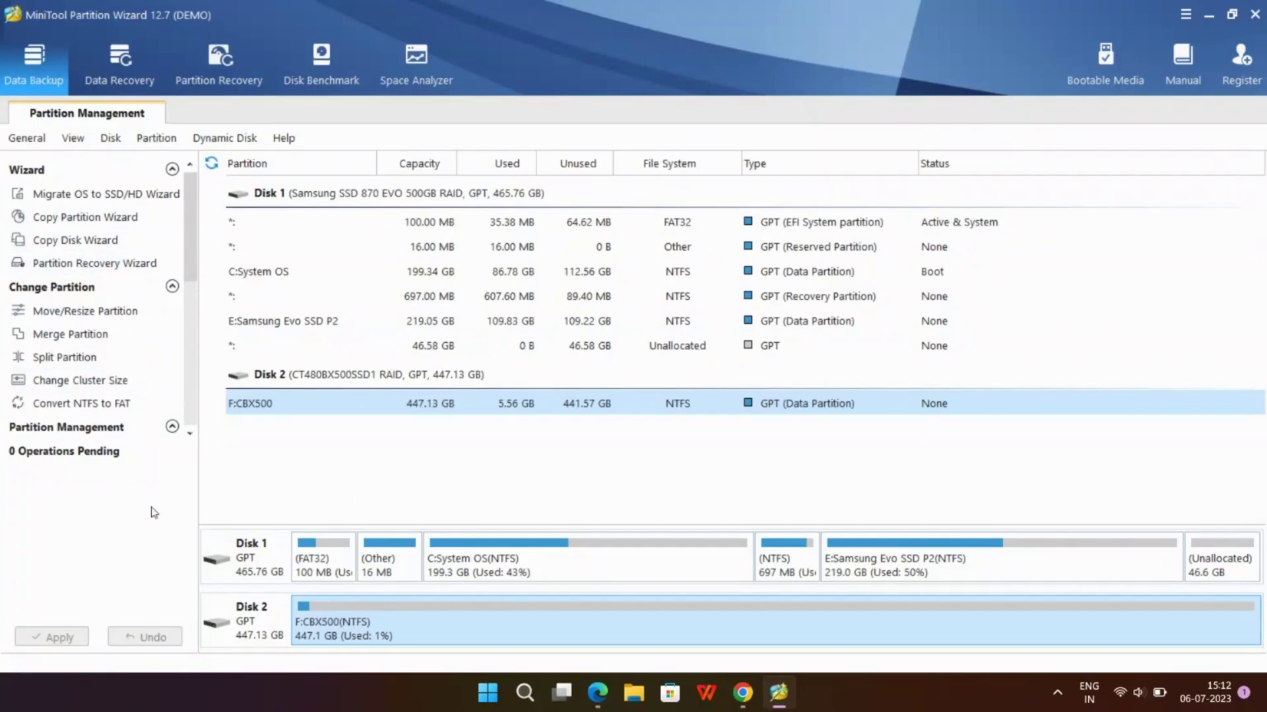
Step: Split F:CBX500 into a 245.61 GB F: and a new 201.52 GB D: partition
{"action": "right_click", "coordinate": [471, 627]}
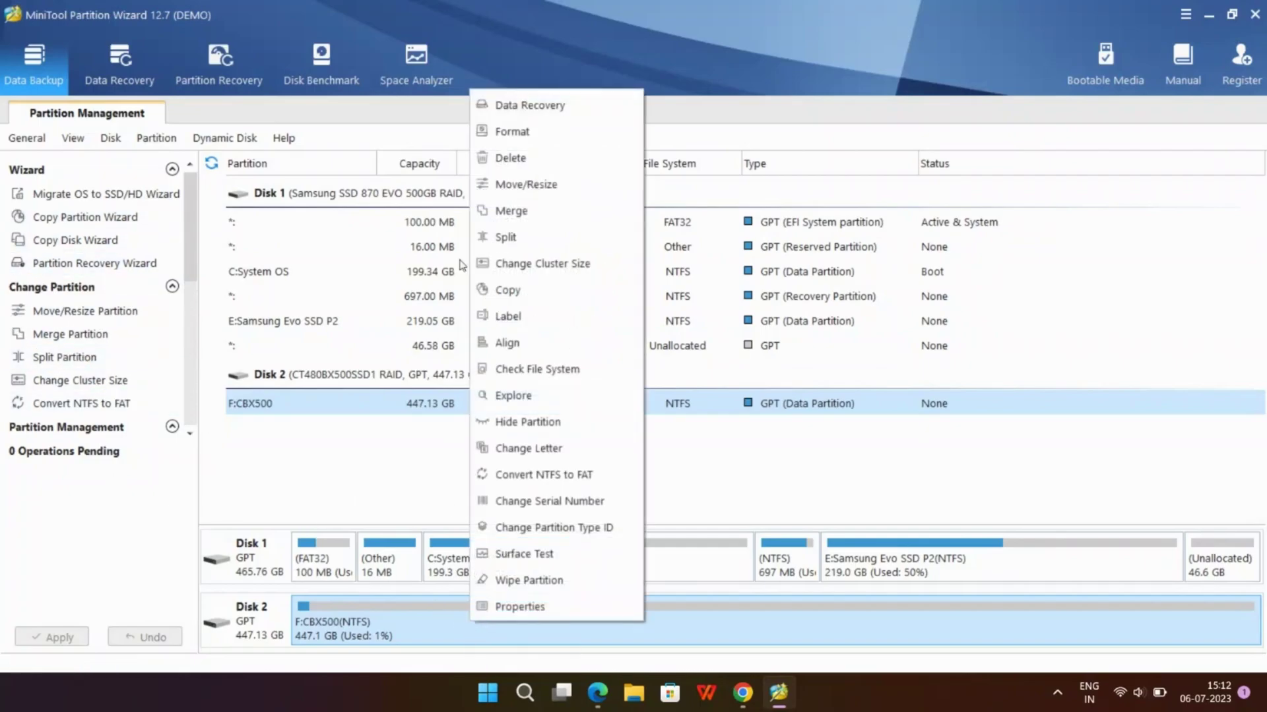
{"action": "left_click", "coordinate": [566, 240]}
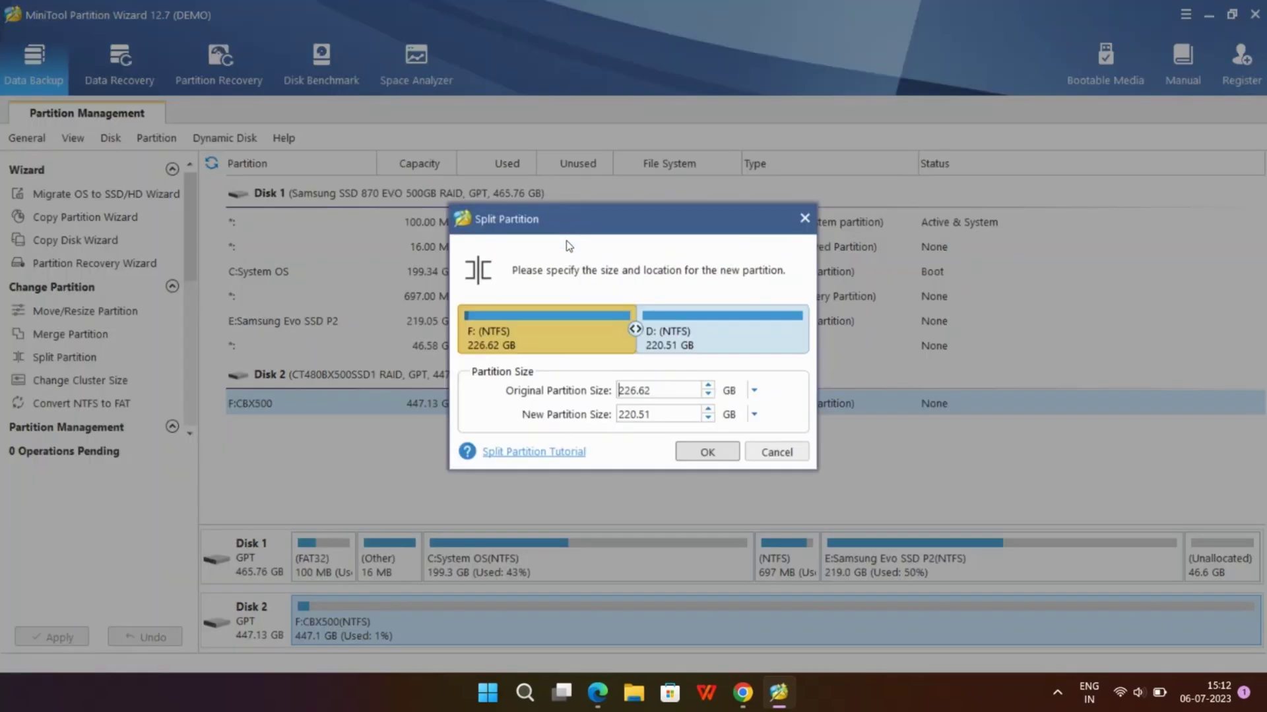
{"action": "mouse_move", "coordinate": [625, 330]}
{"action": "left_mouse_down"}
{"action": "mouse_move", "coordinate": [639, 328]}
{"action": "mouse_move", "coordinate": [554, 329]}
{"action": "mouse_move", "coordinate": [674, 328]}
{"action": "mouse_move", "coordinate": [650, 326]}
{"action": "left_mouse_up"}
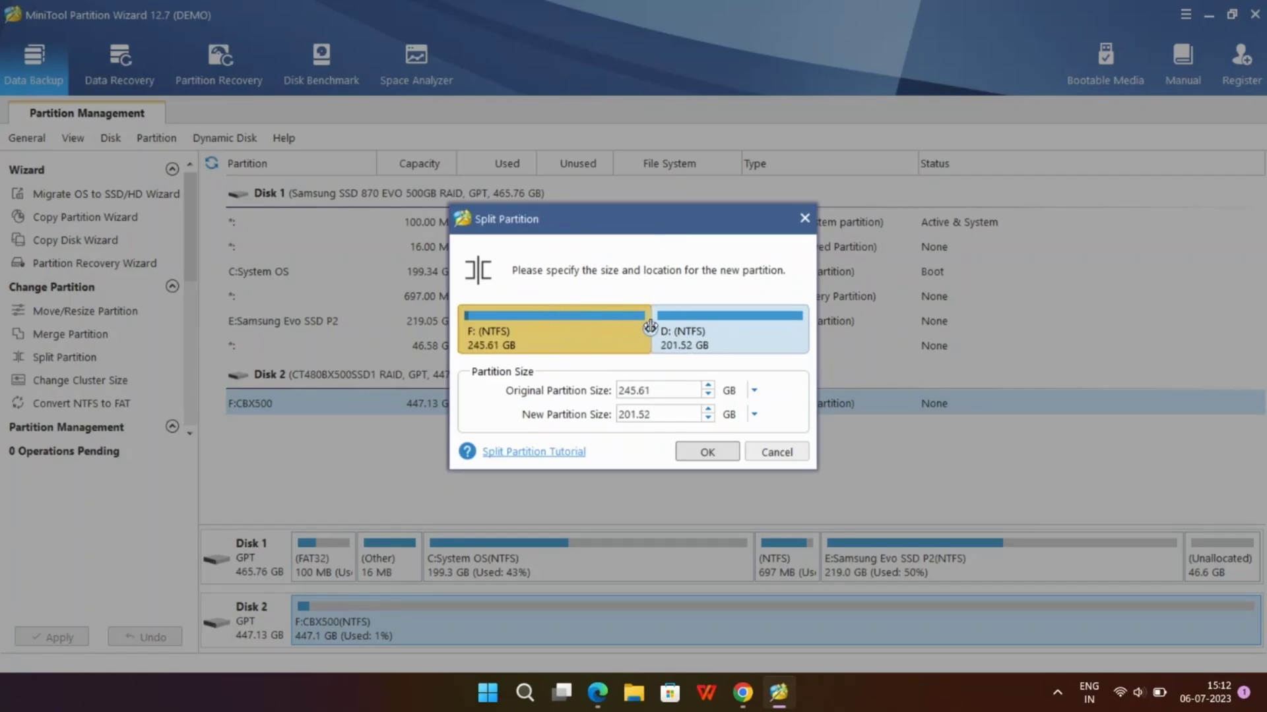
{"action": "left_click", "coordinate": [717, 452]}
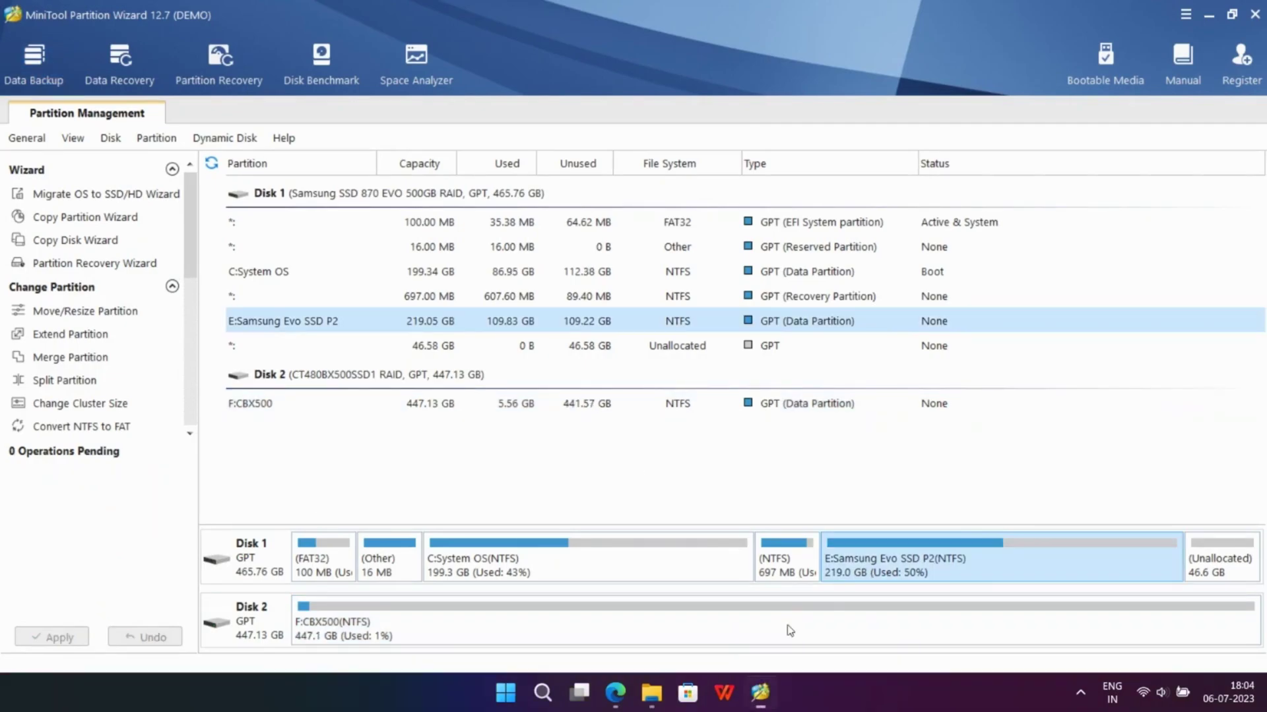
Step: Try Merge on F:, then Move/Resize F: down to 208.80 GB
{"action": "right_click", "coordinate": [787, 624]}
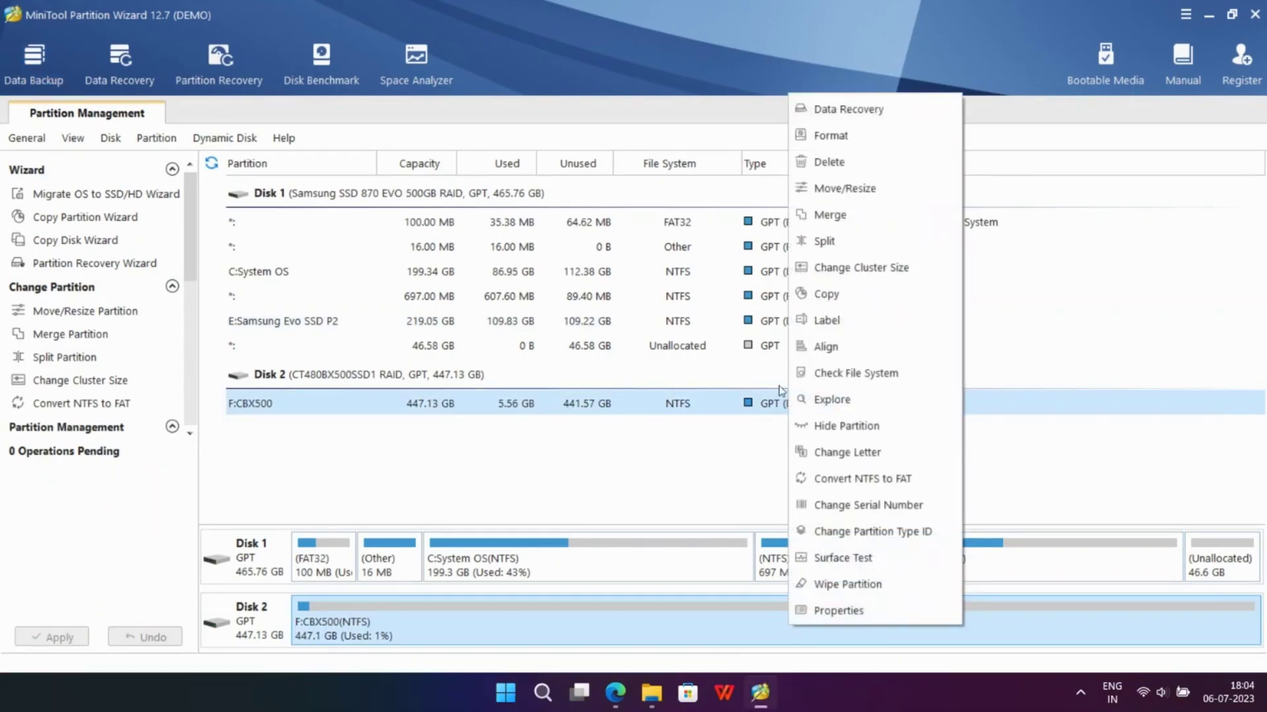
{"action": "left_click", "coordinate": [884, 214]}
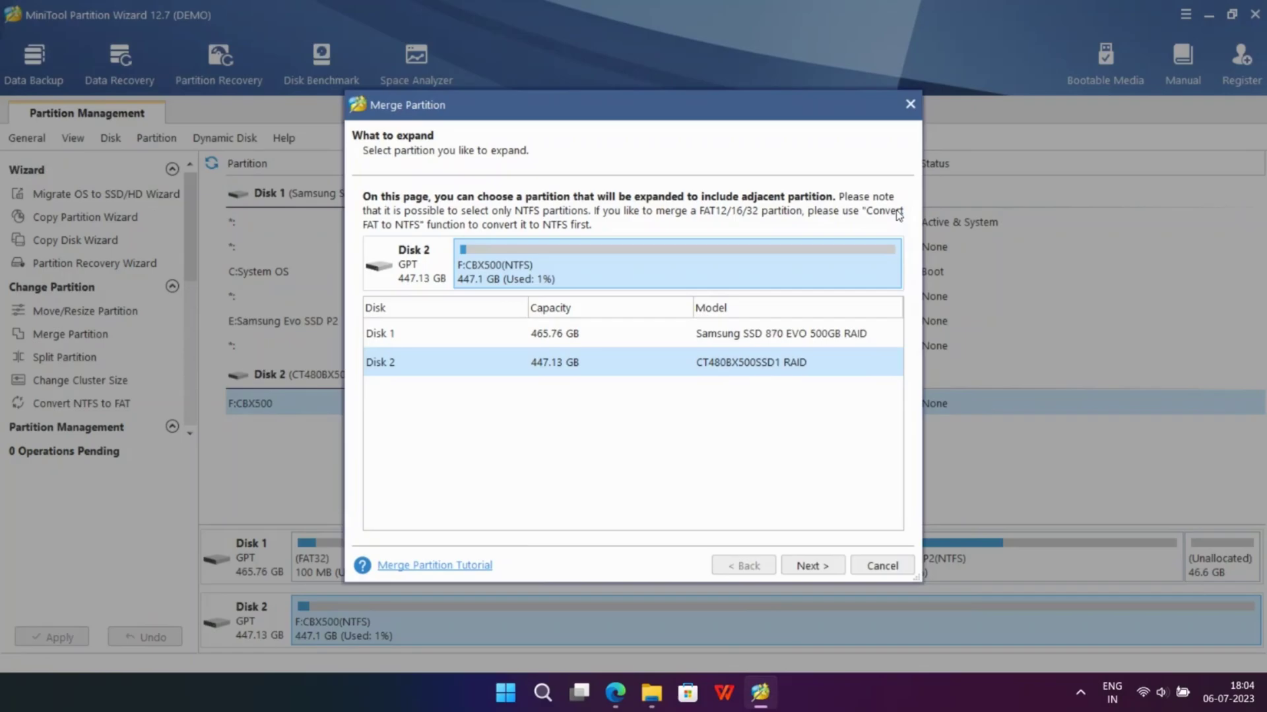
{"action": "left_click", "coordinate": [827, 568]}
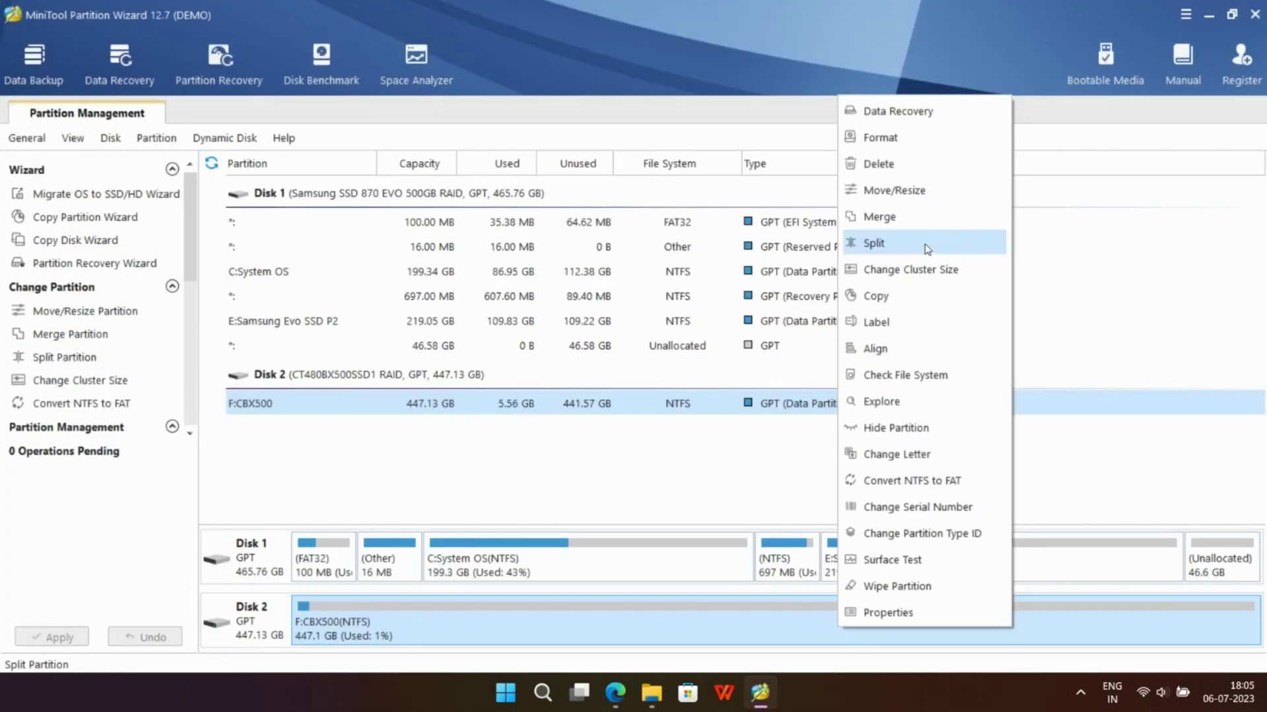
{"action": "left_click", "coordinate": [910, 192]}
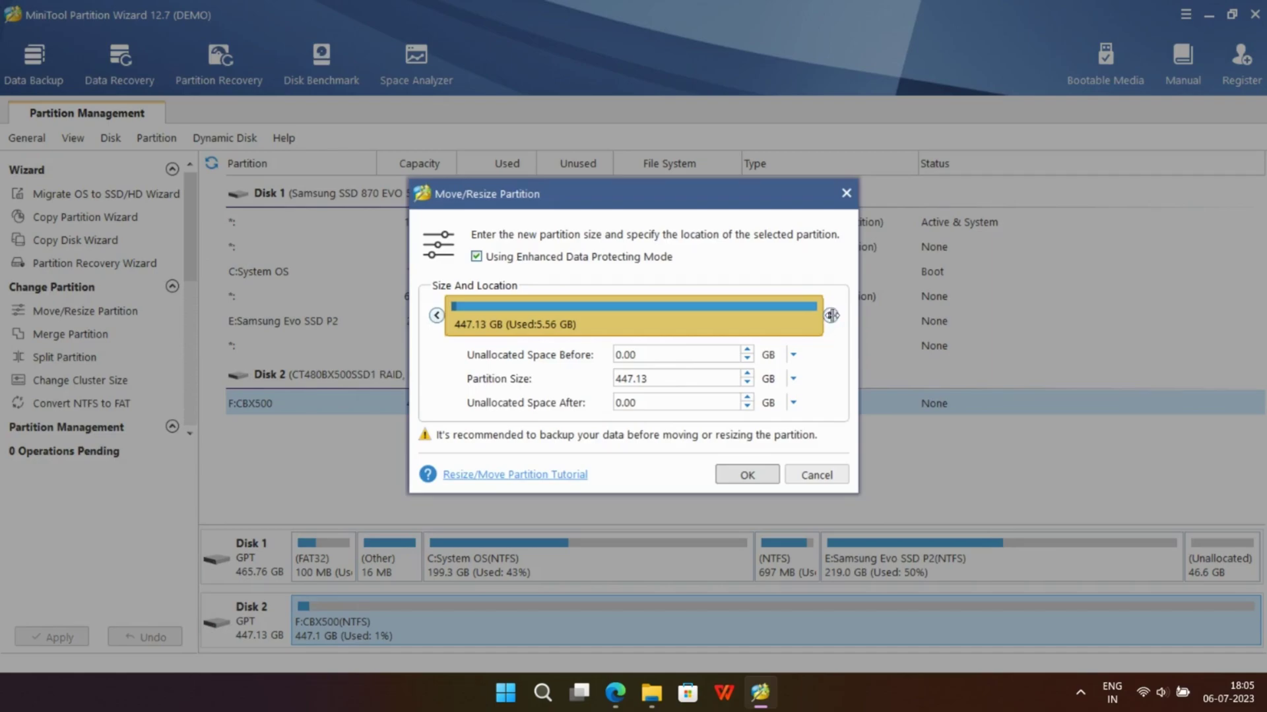
{"action": "left_click_drag", "start_coordinate": [831, 316], "coordinate": [537, 366]}
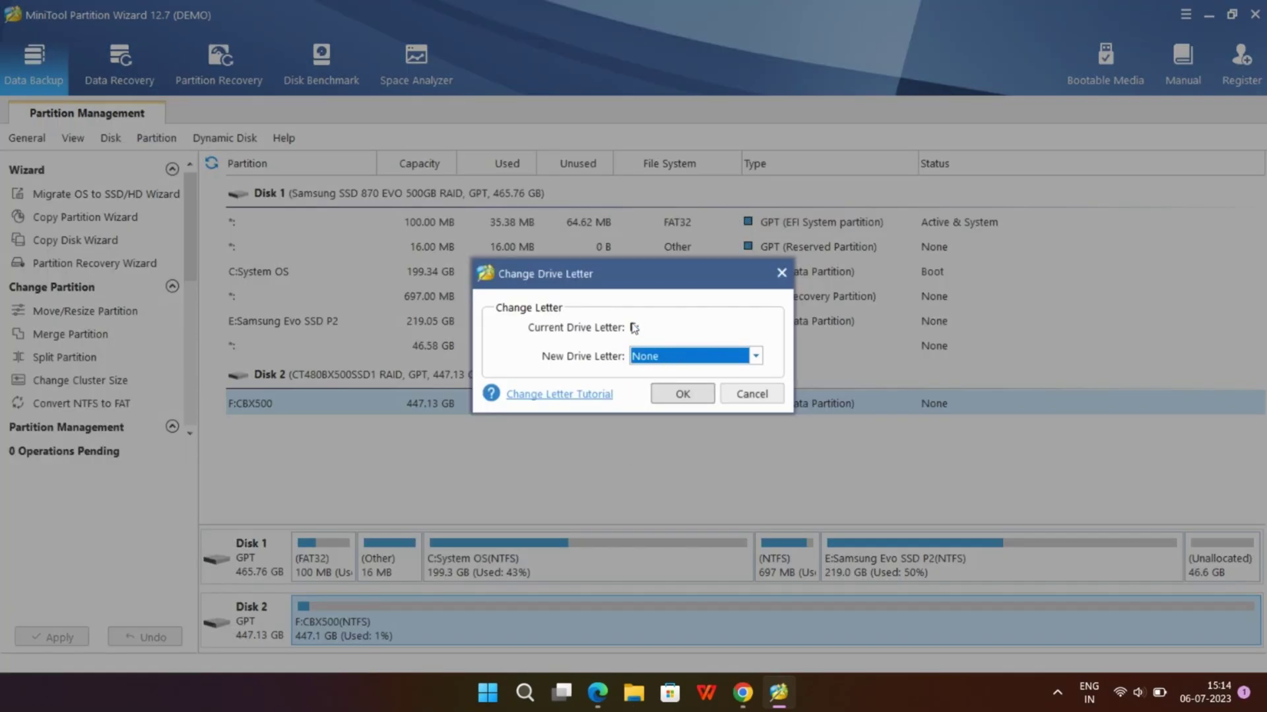
Step: Pick a new drive letter for the partition from the Change Letter list
{"action": "left_click", "coordinate": [754, 357]}
{"action": "scroll", "coordinate": [699, 455], "scroll_direction": "down", "scroll_amount": 5}
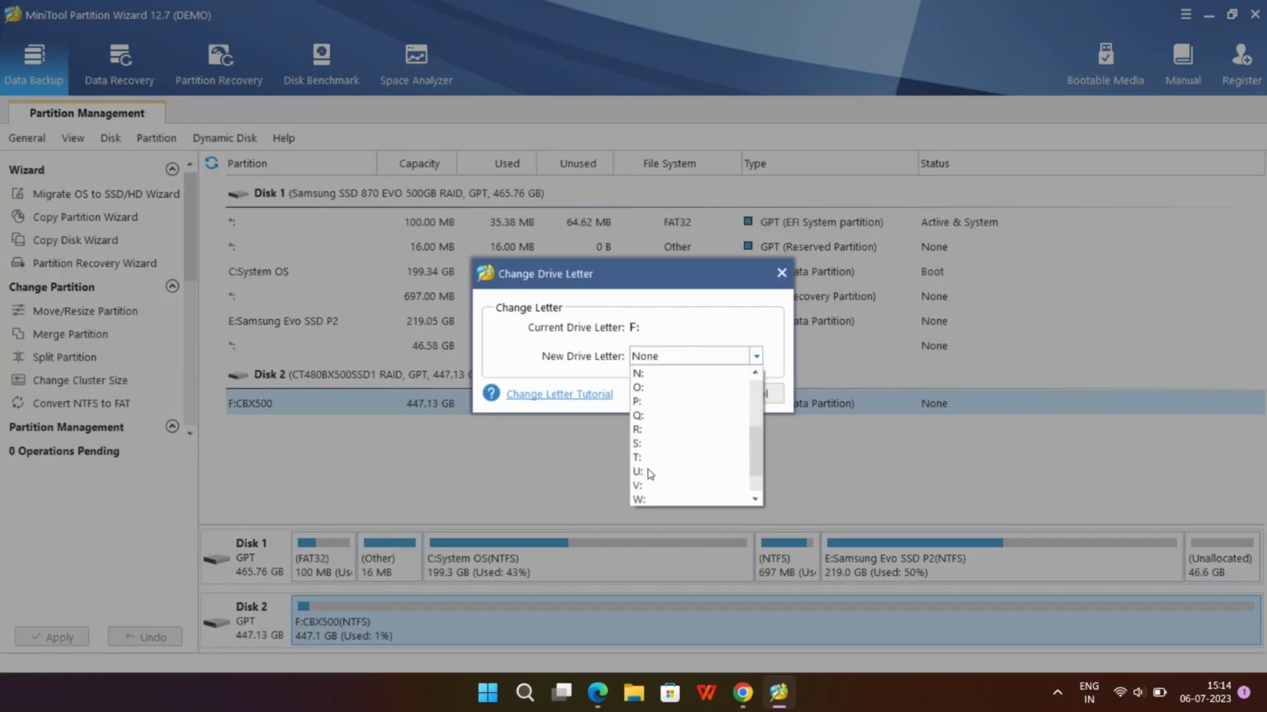
{"action": "scroll", "coordinate": [664, 456], "scroll_direction": "up", "scroll_amount": 2}
{"action": "left_click", "coordinate": [663, 445]}
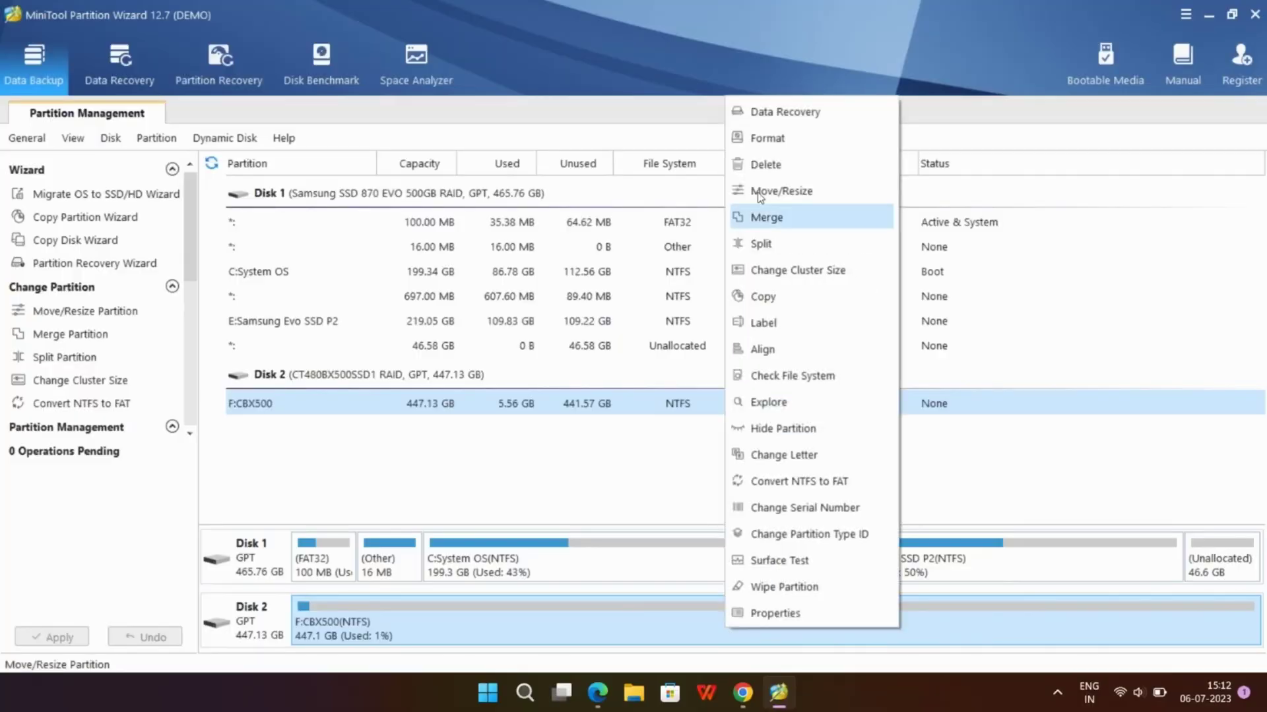
Step: Scan F: with Data Recovery and tick Deleted, Lost and Existing Files
{"action": "left_click", "coordinate": [795, 114]}
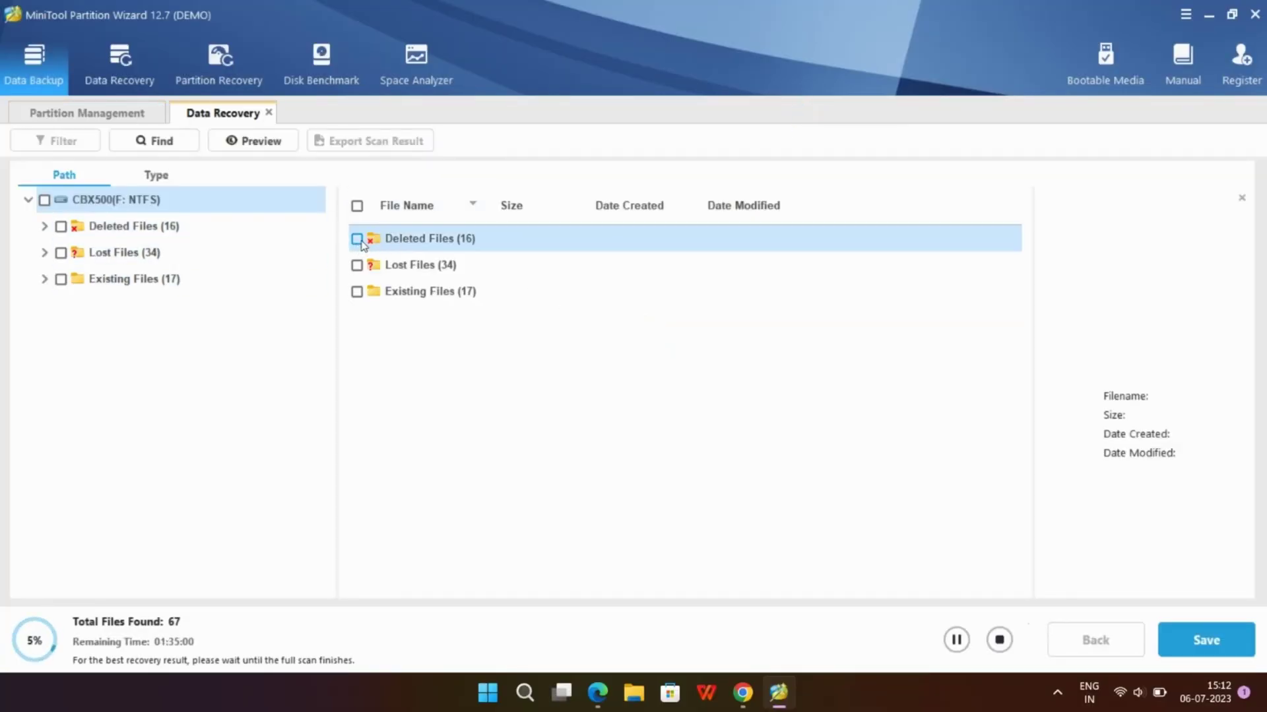
{"action": "left_click", "coordinate": [61, 226]}
{"action": "left_click", "coordinate": [61, 253]}
{"action": "left_click", "coordinate": [60, 279]}
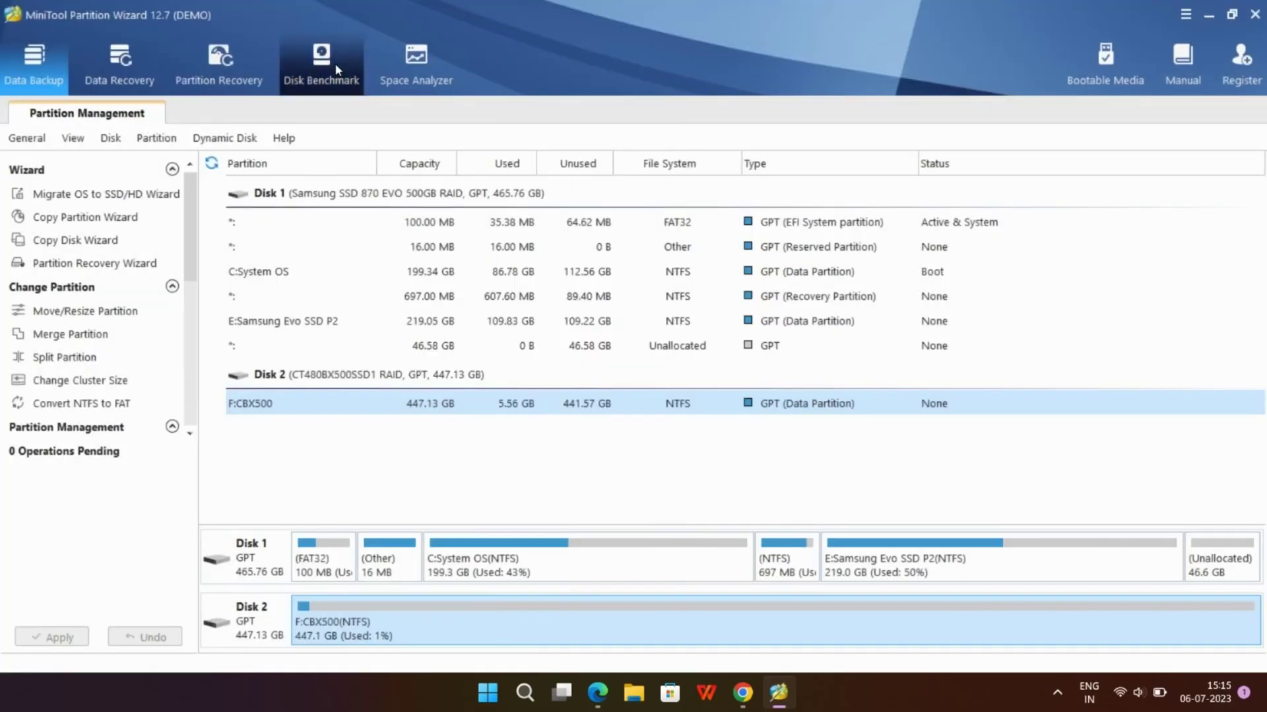
Step: Start a Disk Benchmark test on drive F: of Disk 2
{"action": "left_click", "coordinate": [329, 76]}
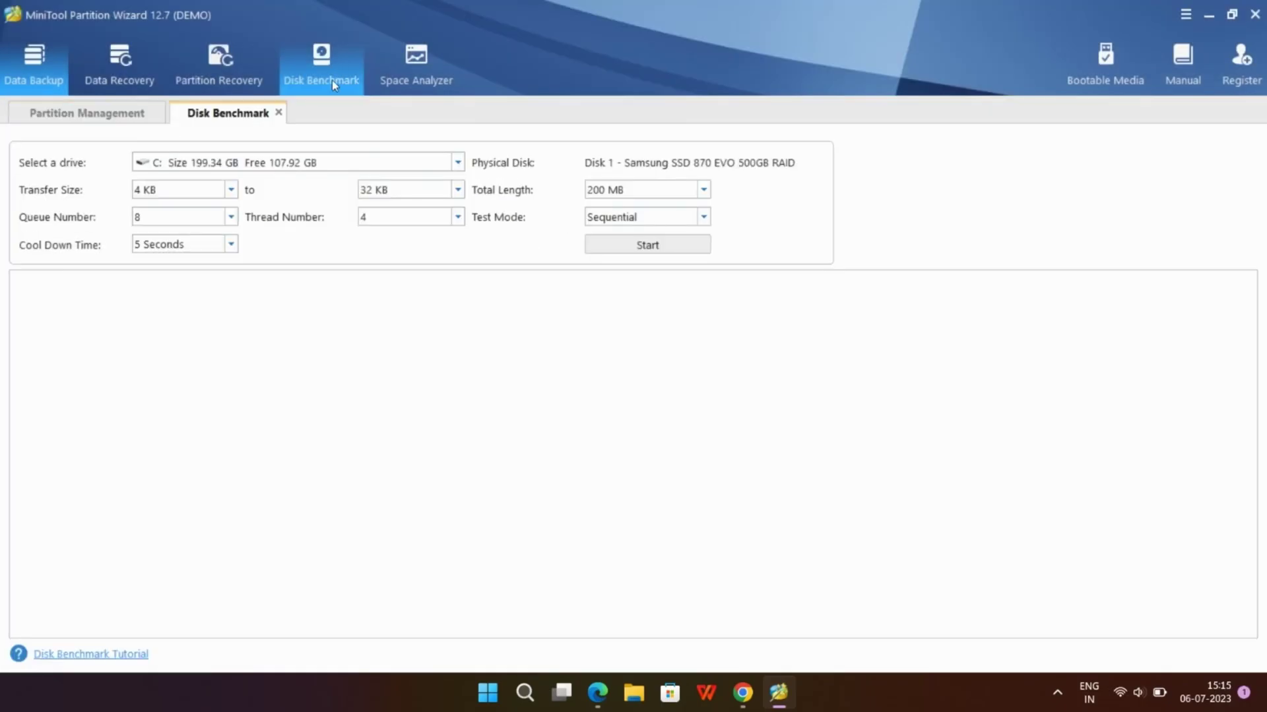
{"action": "left_click", "coordinate": [457, 162]}
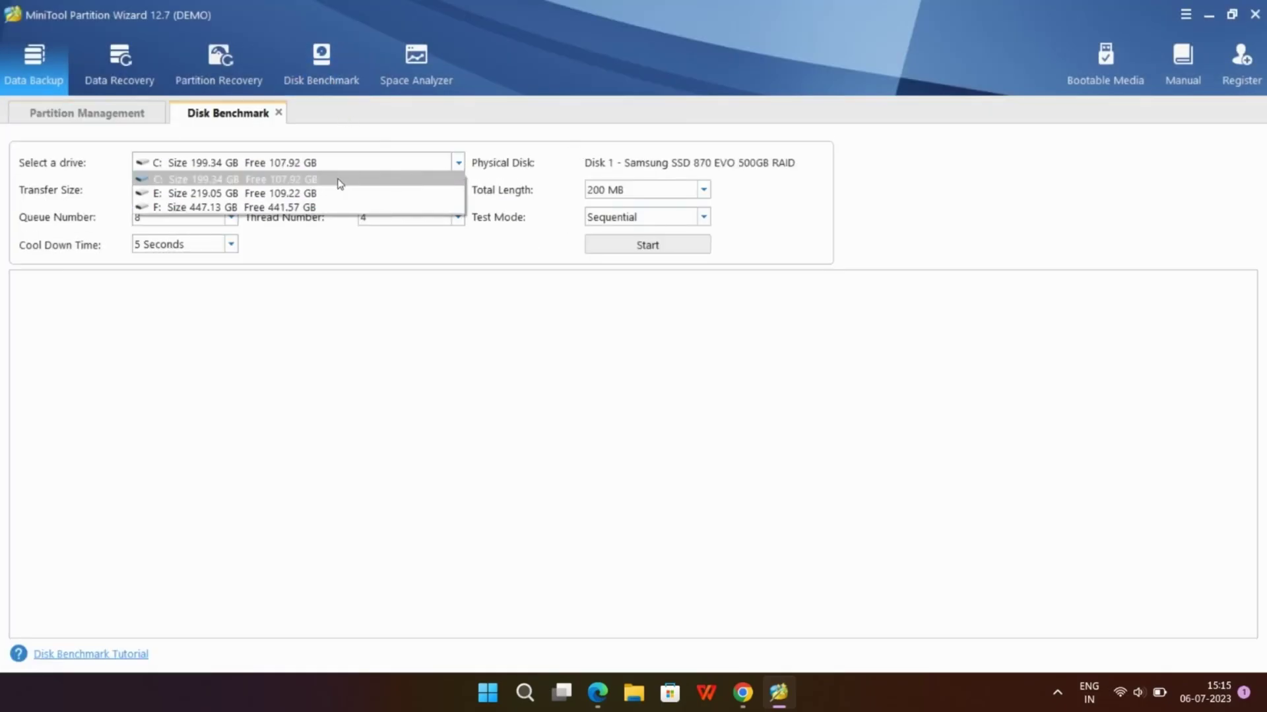
{"action": "left_click", "coordinate": [240, 208]}
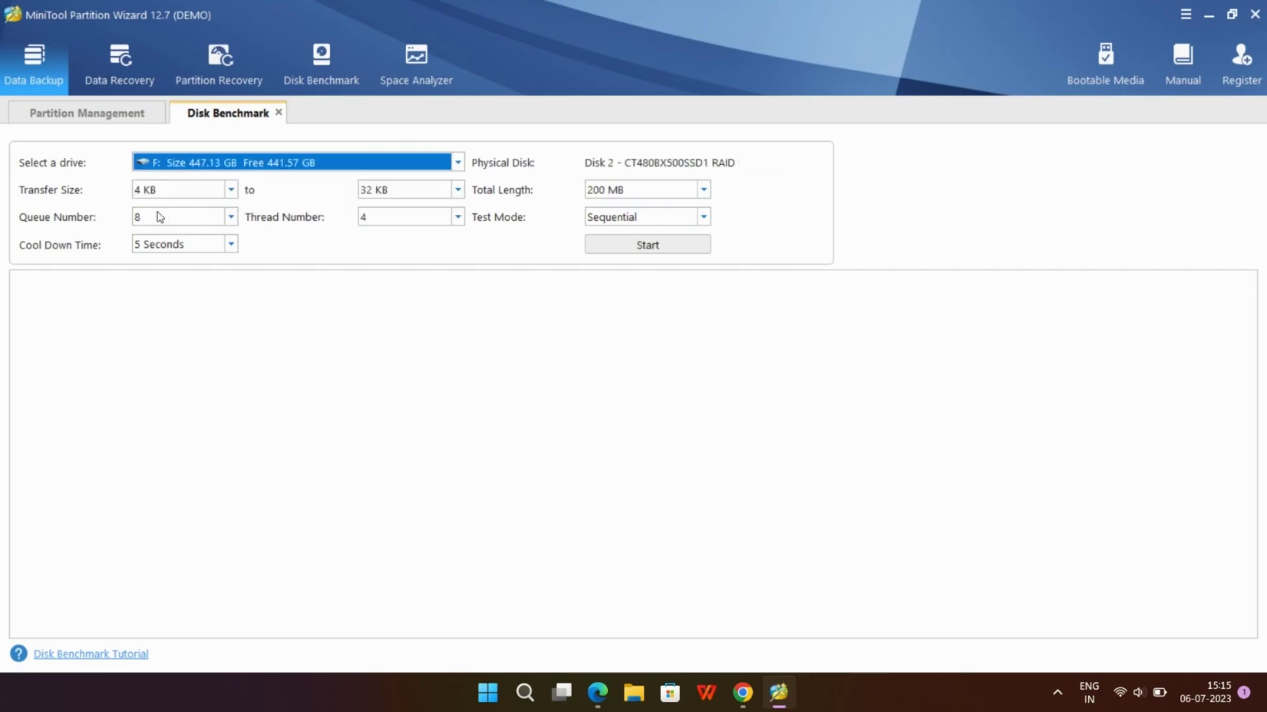
{"action": "left_click", "coordinate": [643, 248]}
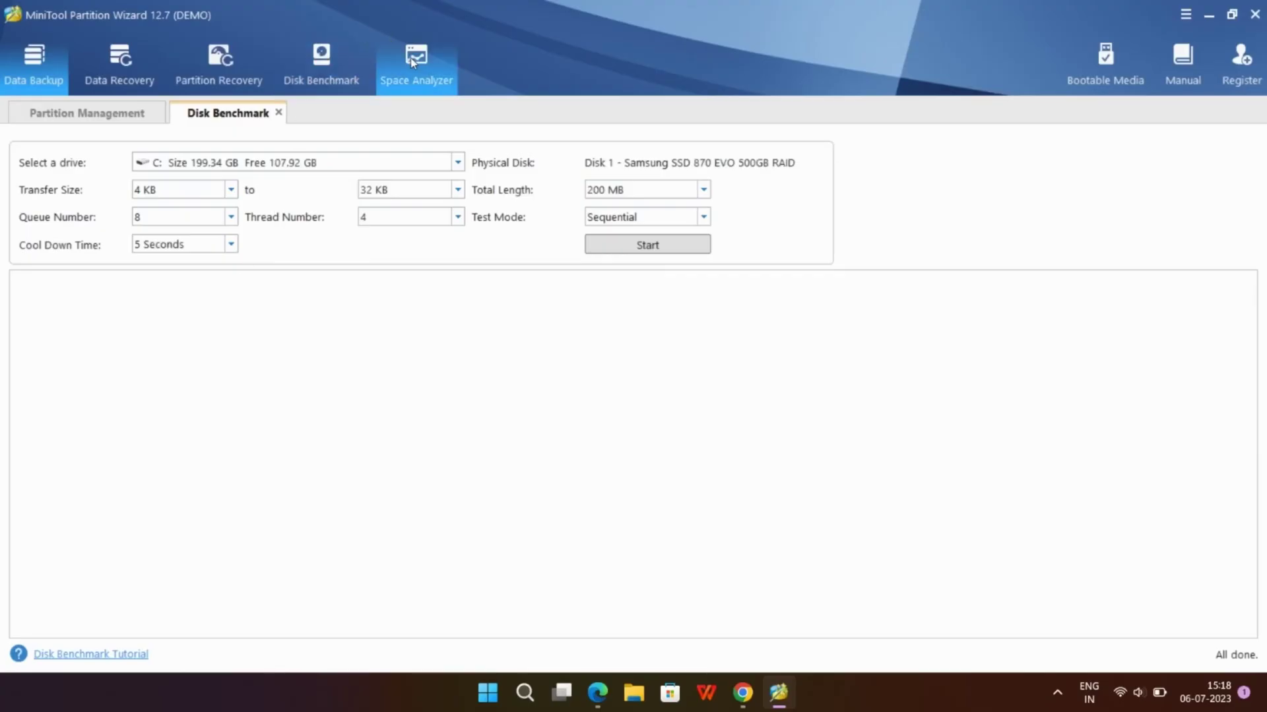
Step: Scan the [E:] Samsung Evo SSD P2 drive in Space Analyzer
{"action": "left_click", "coordinate": [416, 62]}
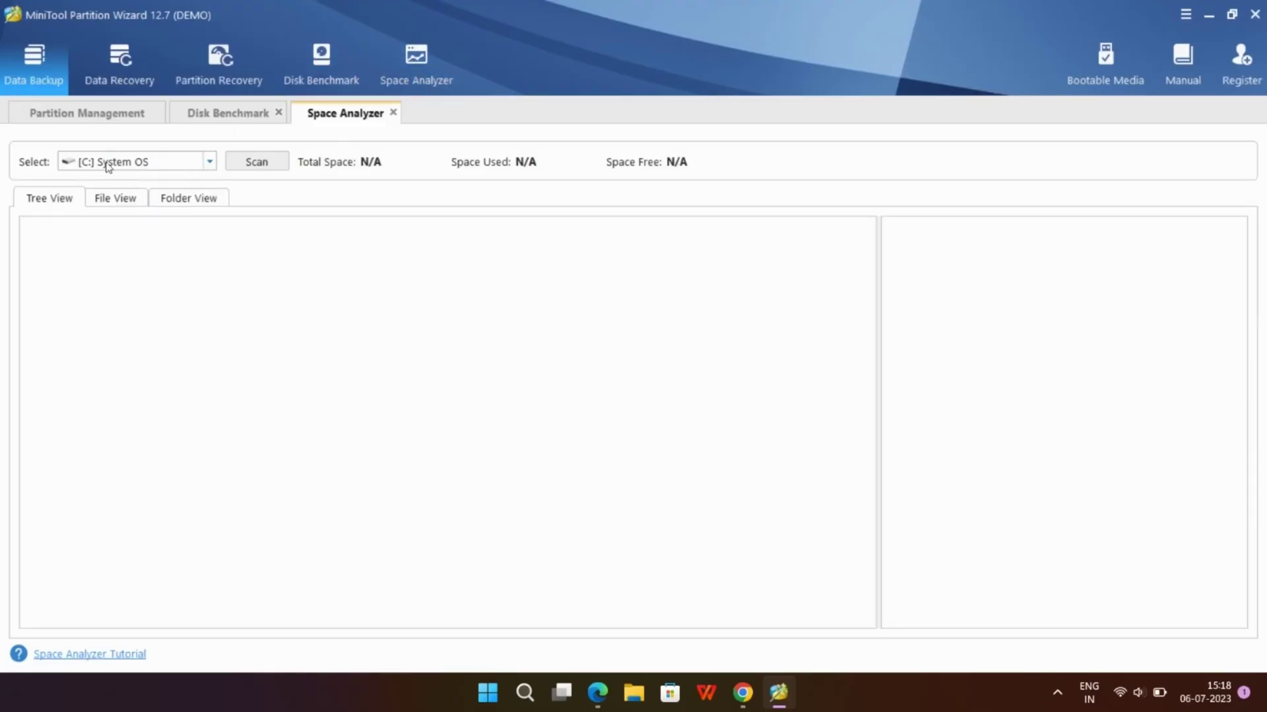
{"action": "left_click", "coordinate": [210, 162]}
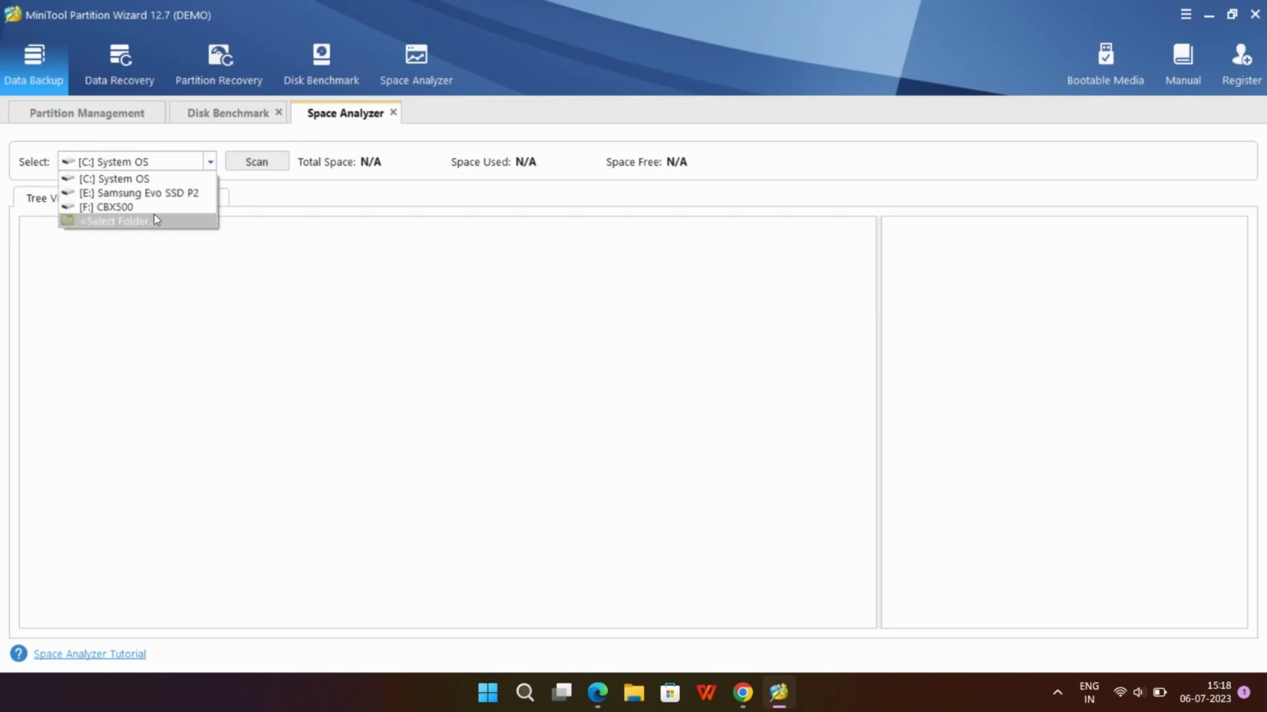
{"action": "left_click", "coordinate": [153, 193]}
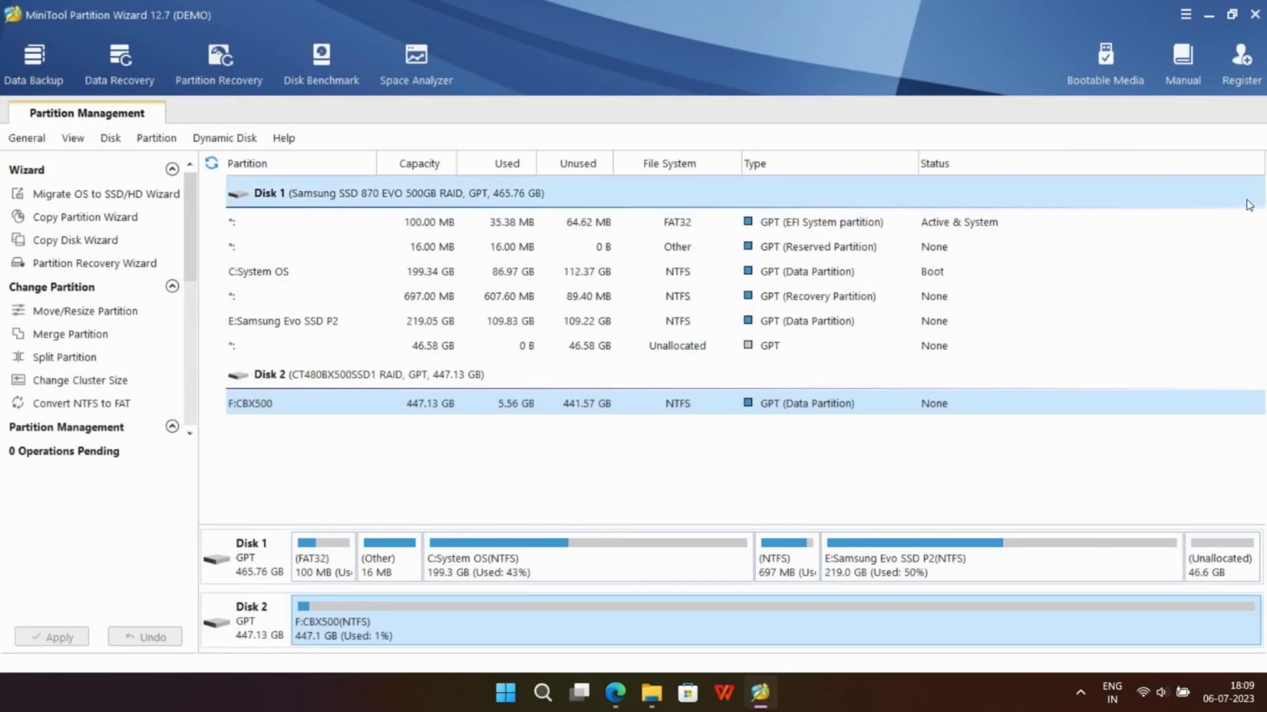
Step: Open the online User Manual and scroll through its disk and partition topic lists
{"action": "left_click", "coordinate": [1174, 71]}
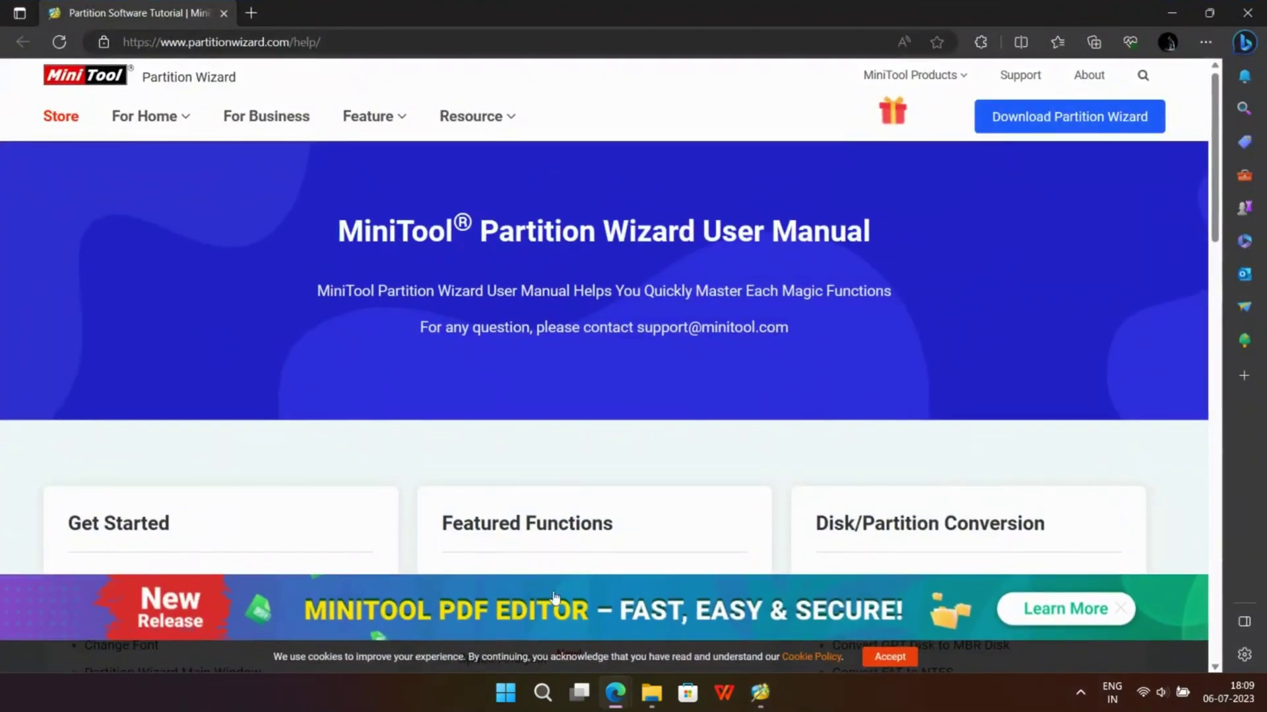
{"action": "scroll", "coordinate": [700, 518], "scroll_direction": "down", "scroll_amount": 5}
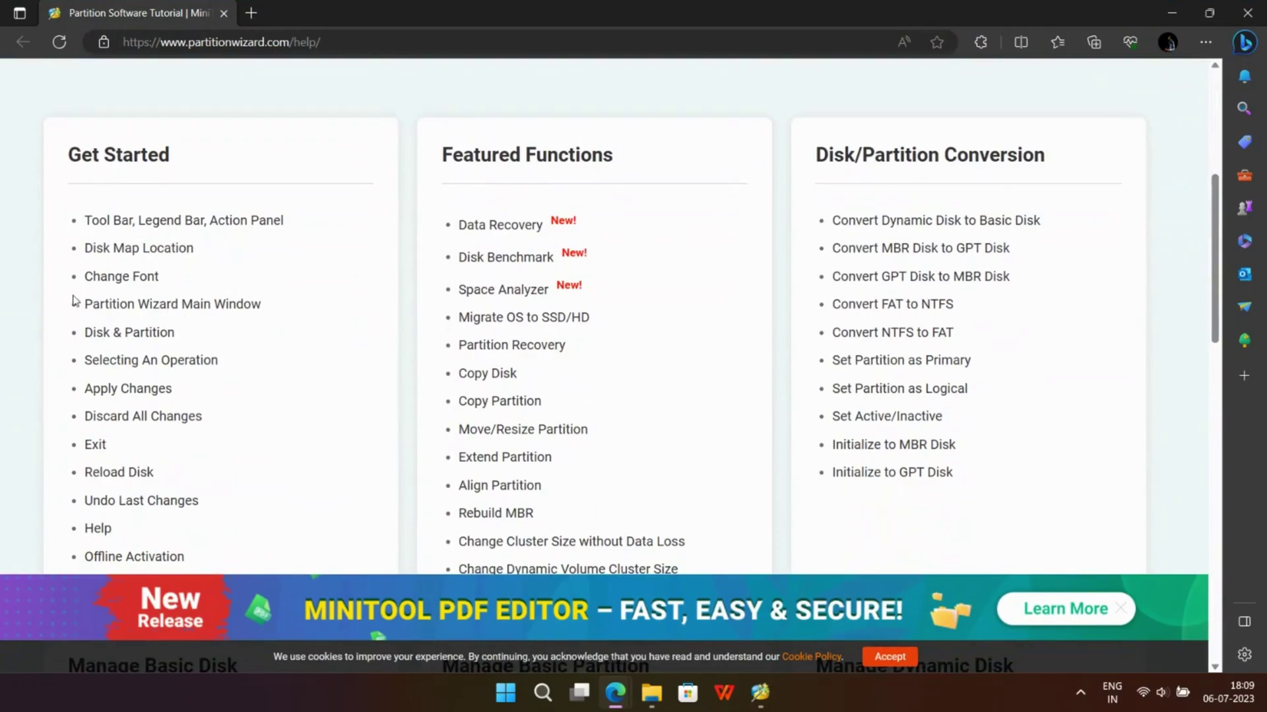
{"action": "scroll", "coordinate": [184, 284], "scroll_direction": "down", "scroll_amount": 3}
{"action": "scroll", "coordinate": [184, 284], "scroll_direction": "down", "scroll_amount": 6}
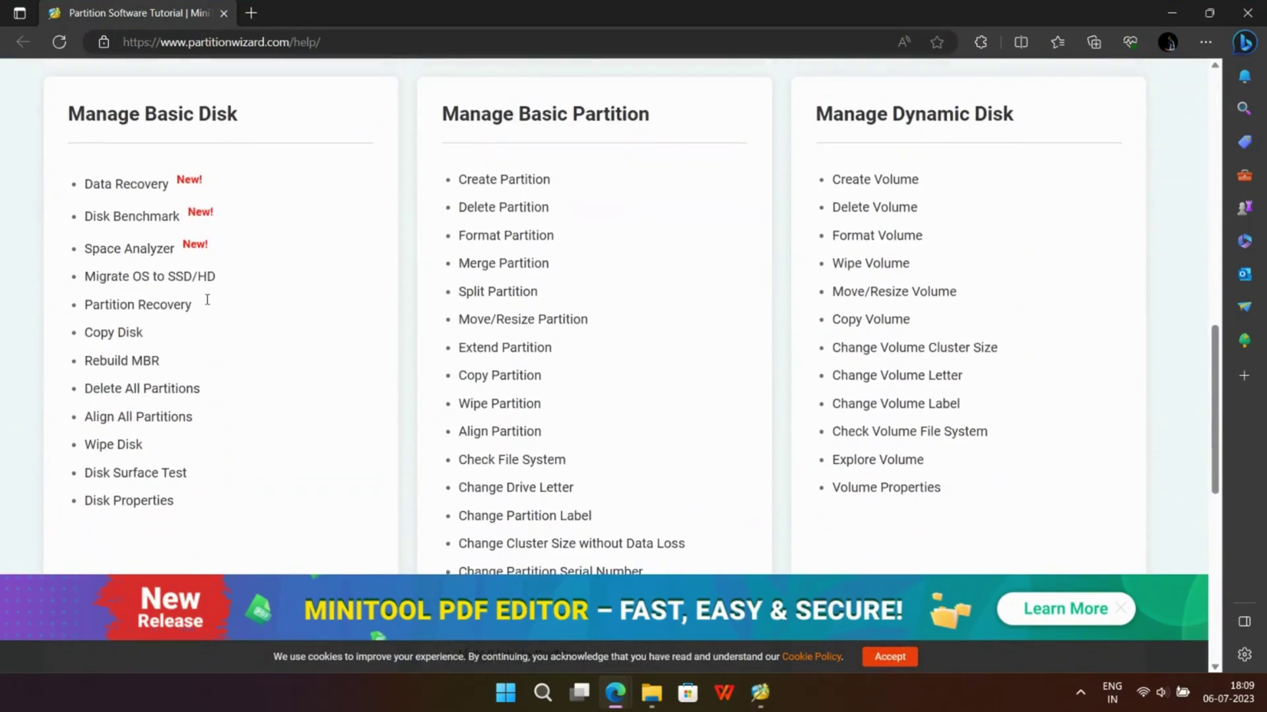
{"action": "scroll", "coordinate": [812, 282], "scroll_direction": "up", "scroll_amount": 2}
{"action": "scroll", "coordinate": [1045, 274], "scroll_direction": "down", "scroll_amount": 6}
{"action": "scroll", "coordinate": [1049, 275], "scroll_direction": "up", "scroll_amount": 13}
{"action": "scroll", "coordinate": [1052, 278], "scroll_direction": "up", "scroll_amount": 6}
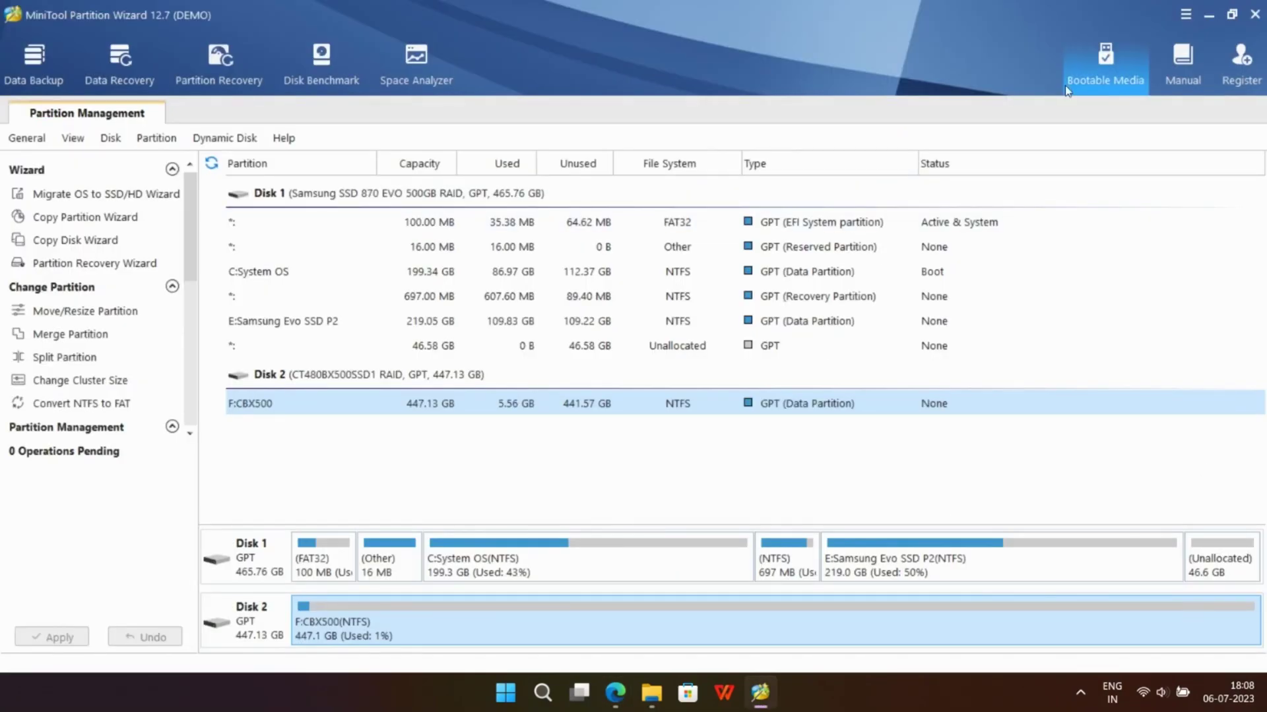
Step: View the Professional licence pricing, then check F:CBX500's file system, allowing dismount; no problems found
{"action": "left_click", "coordinate": [1236, 87]}
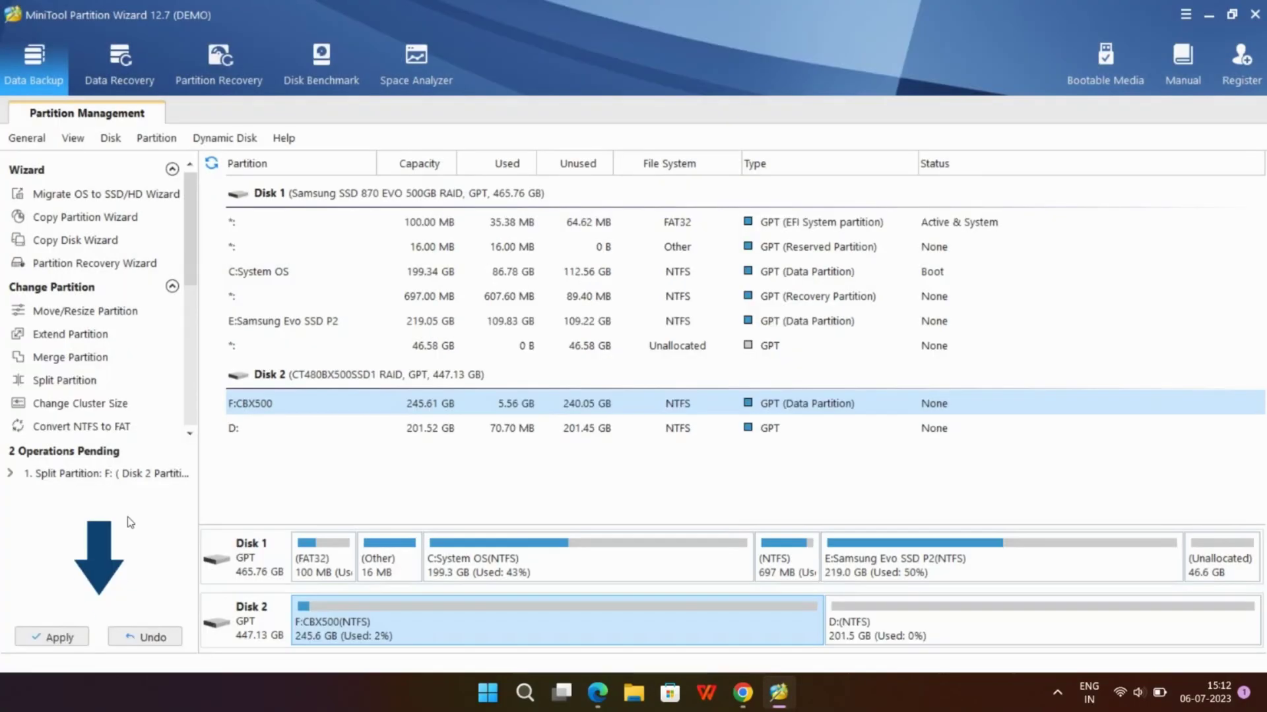
{"action": "left_click", "coordinate": [61, 279]}
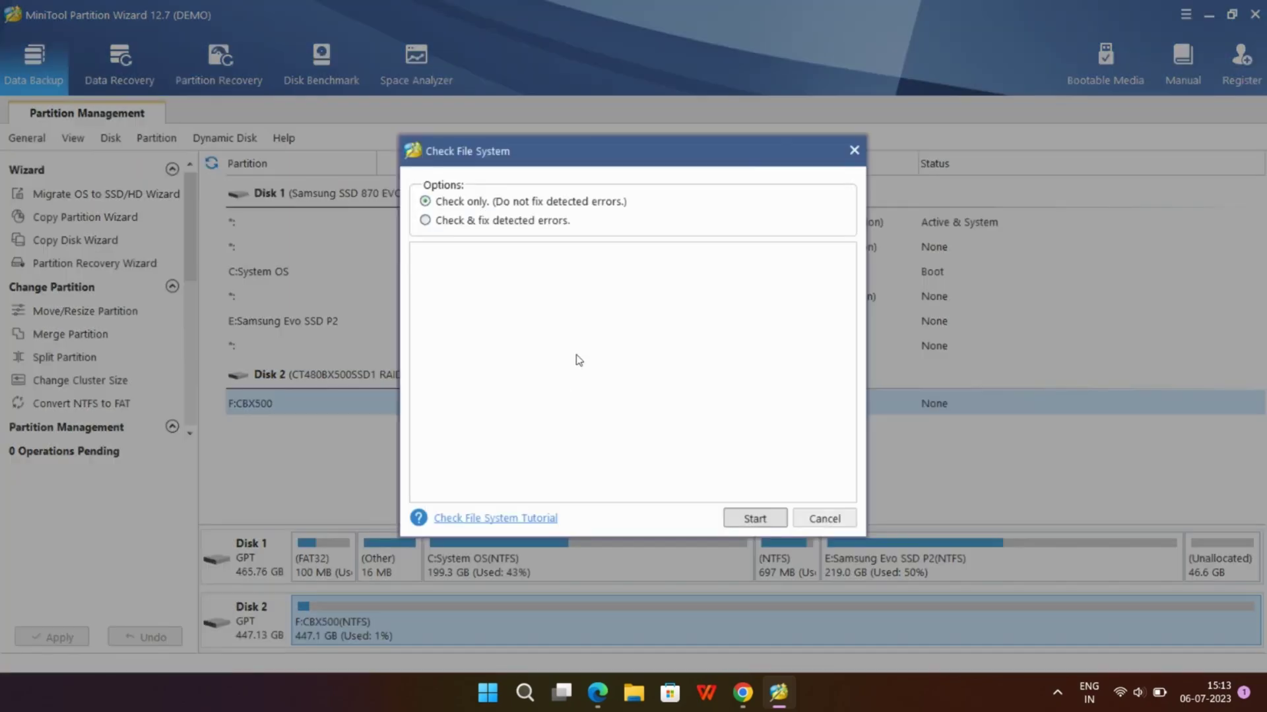
{"action": "left_click", "coordinate": [755, 518]}
{"action": "left_click", "coordinate": [596, 370]}
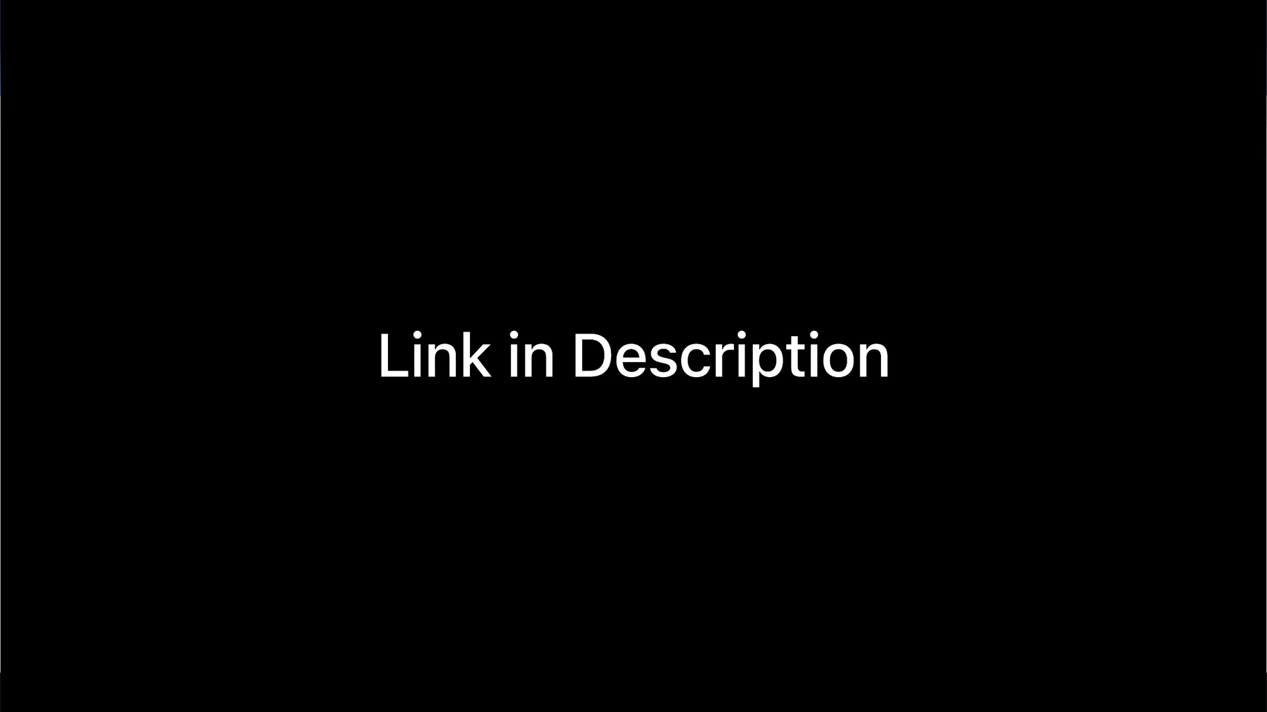